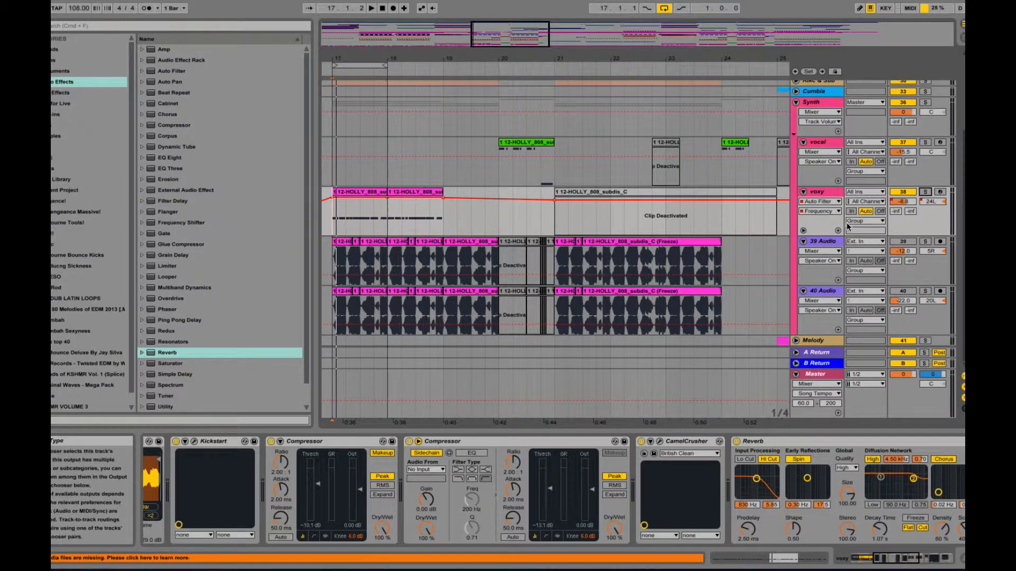
Activate the 39 Audio and 40 Audio tracks below voxy
click(335, 262)
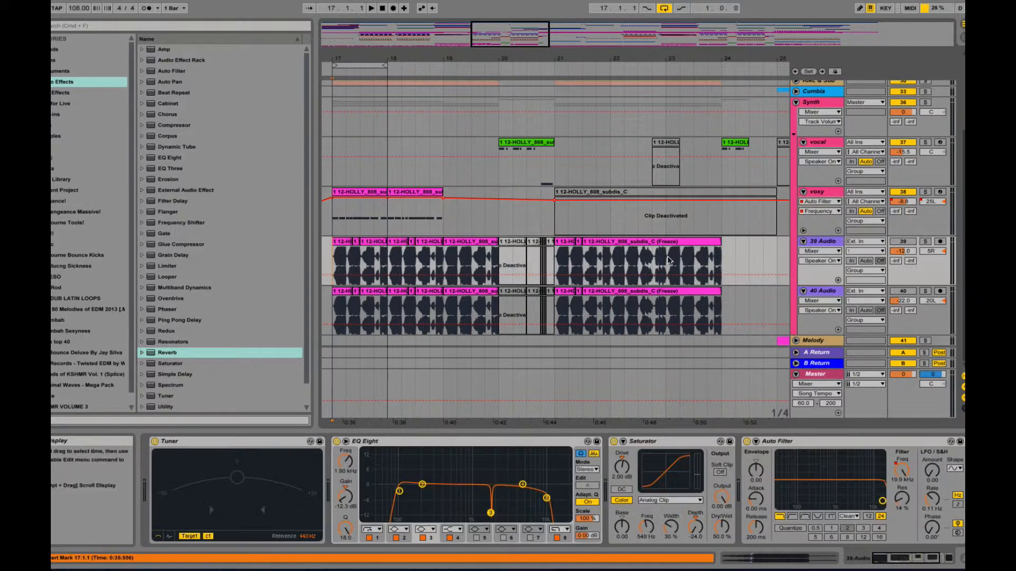
click(906, 244)
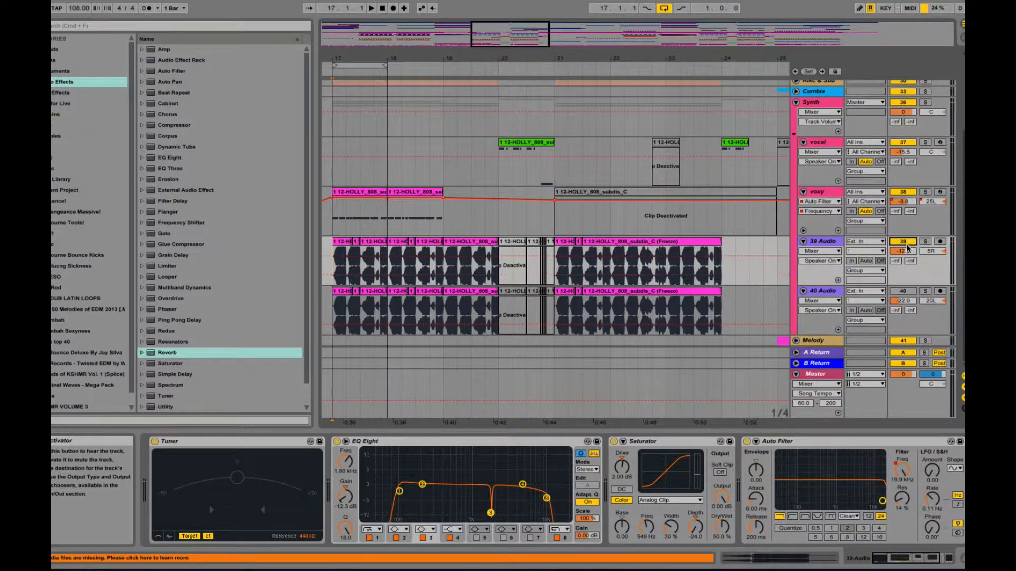
click(905, 292)
Mute the voxy track and play the 39 Audio and 40 Audio clips from bar 17
mouse_move(338, 58)
mouse_down()
mouse_move(336, 114)
mouse_move(337, 74)
mouse_up()
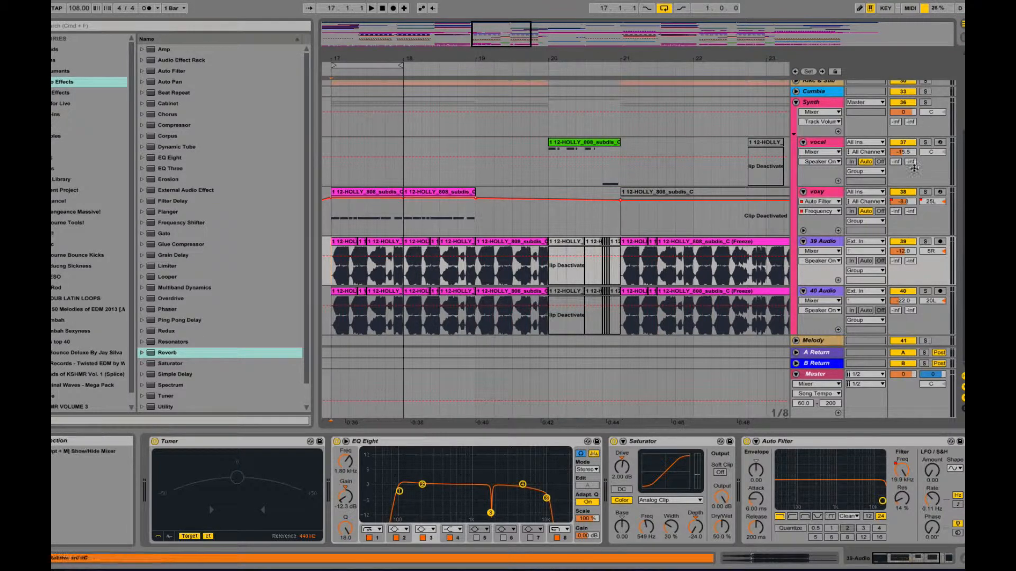
click(911, 193)
key(space)
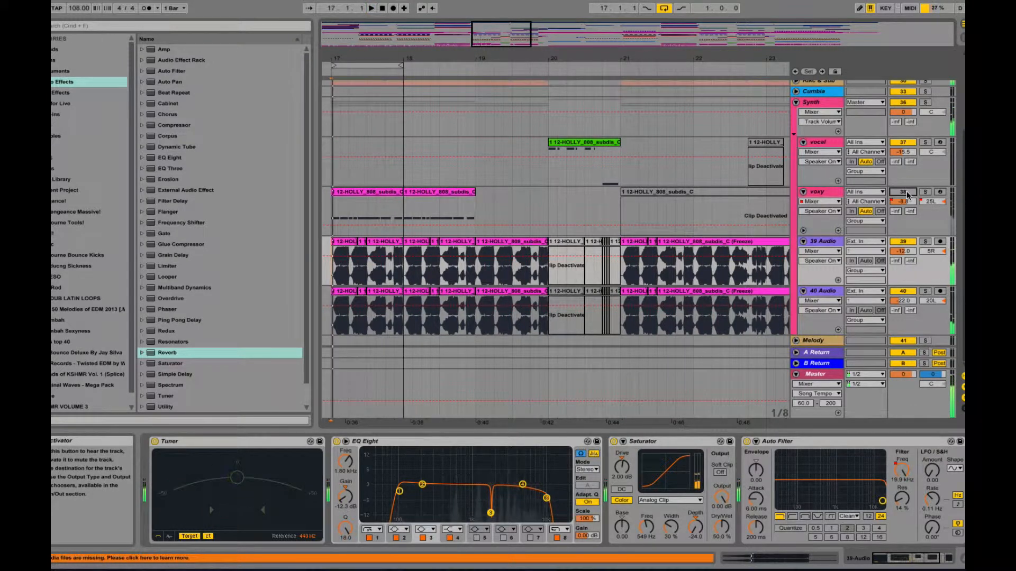
key(space)
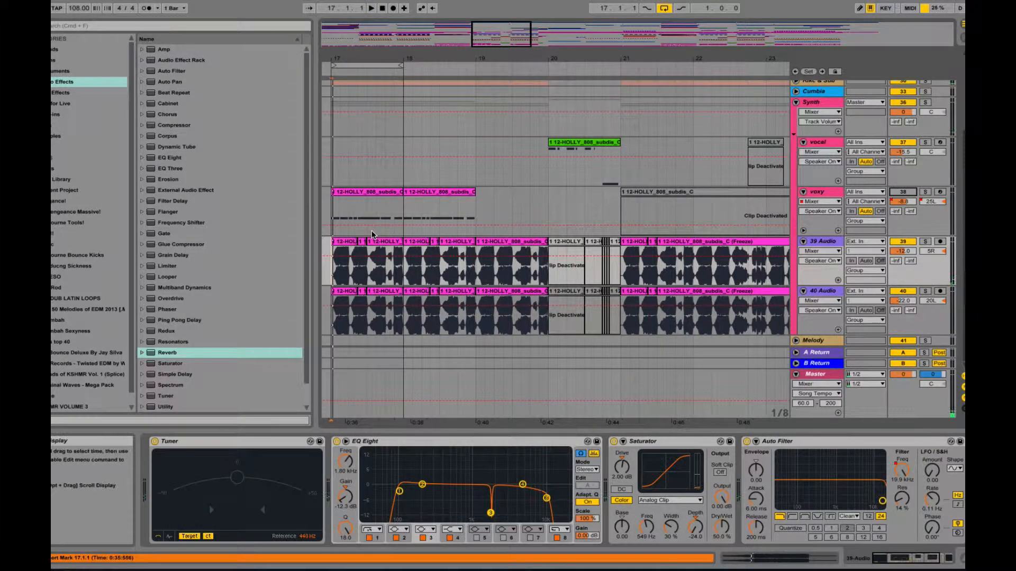
Look through the voxy track's device chain from Kickstart through to Auto Filter and back
scroll(371, 222, left, 1)
click(355, 210)
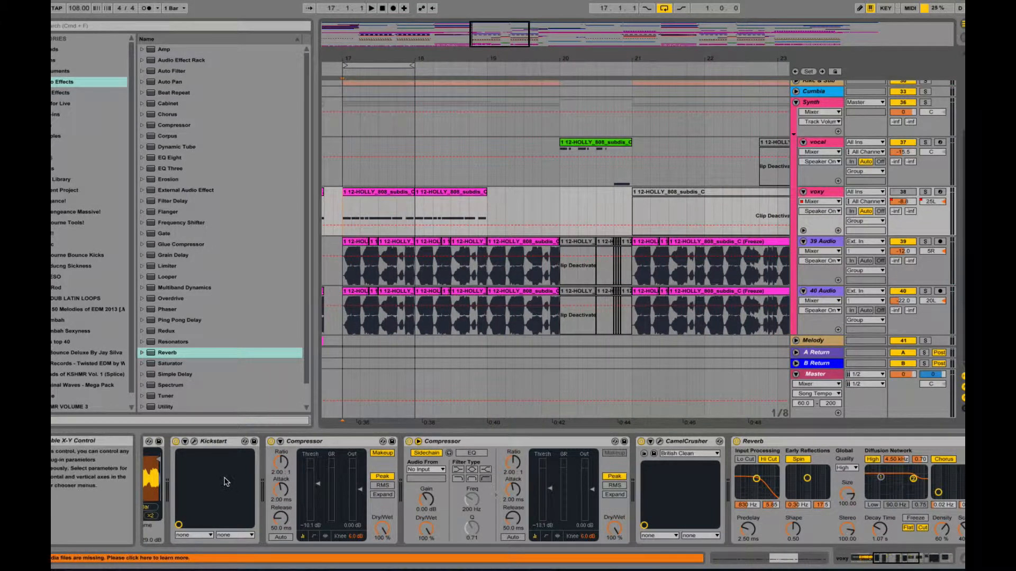
scroll(226, 482, down, 8)
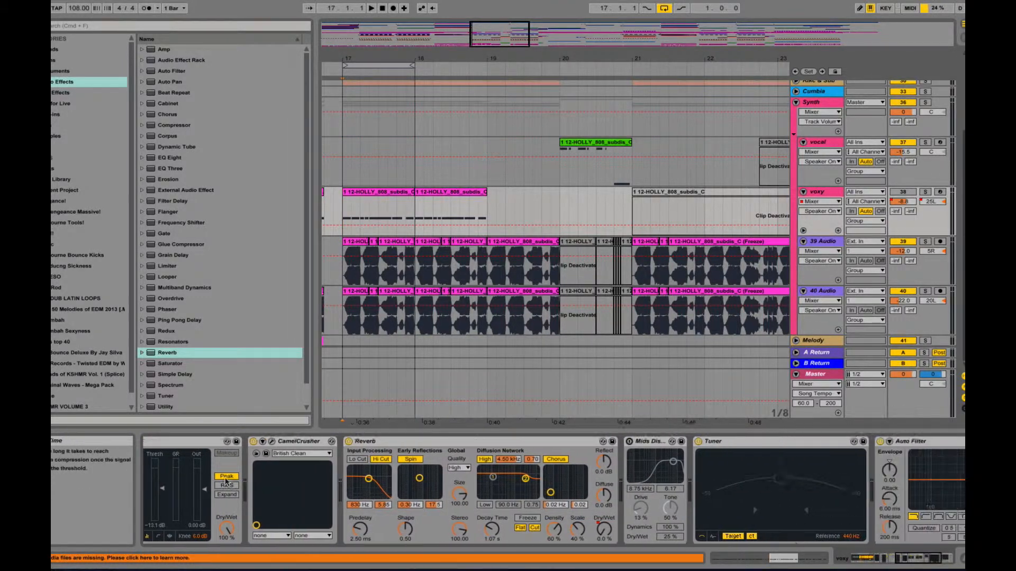
scroll(227, 481, down, 3)
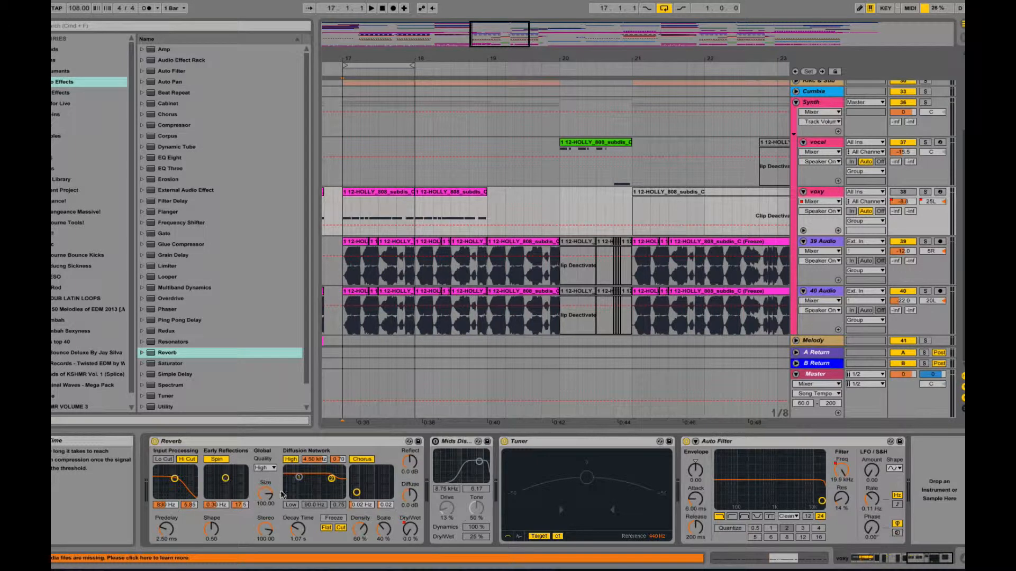
scroll(226, 481, up, 10)
scroll(468, 500, up, 5)
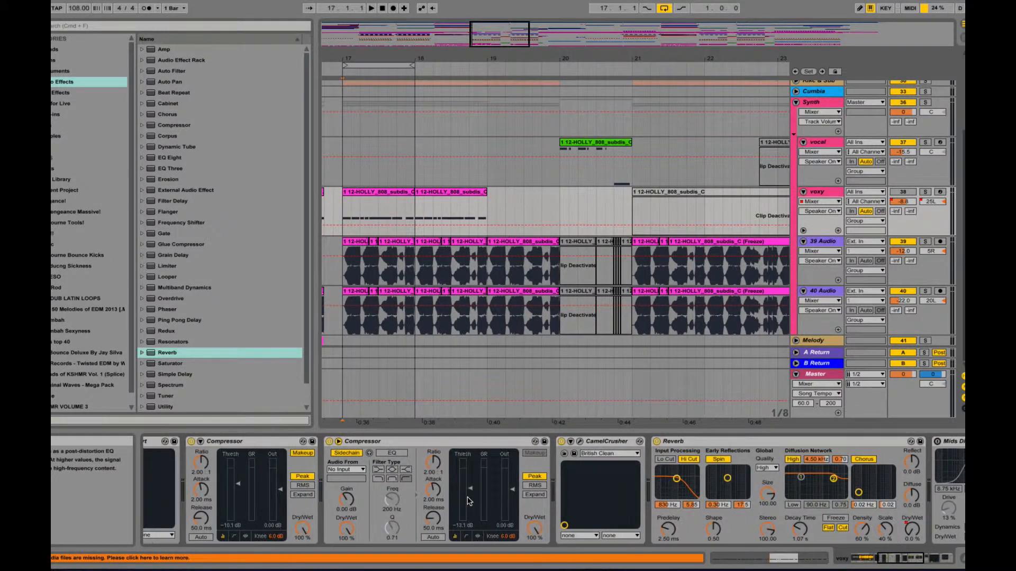
scroll(468, 501, right, 1)
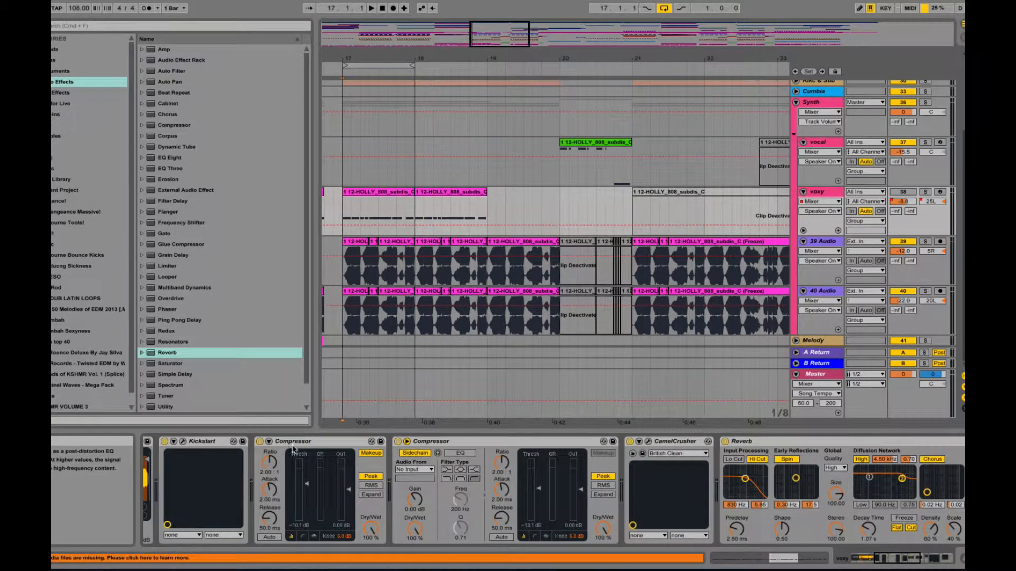
Examine voxy's two Compressors, CamelCrusher and Reverb one after another, including the Reverb's Dry/Wet setting
click(320, 440)
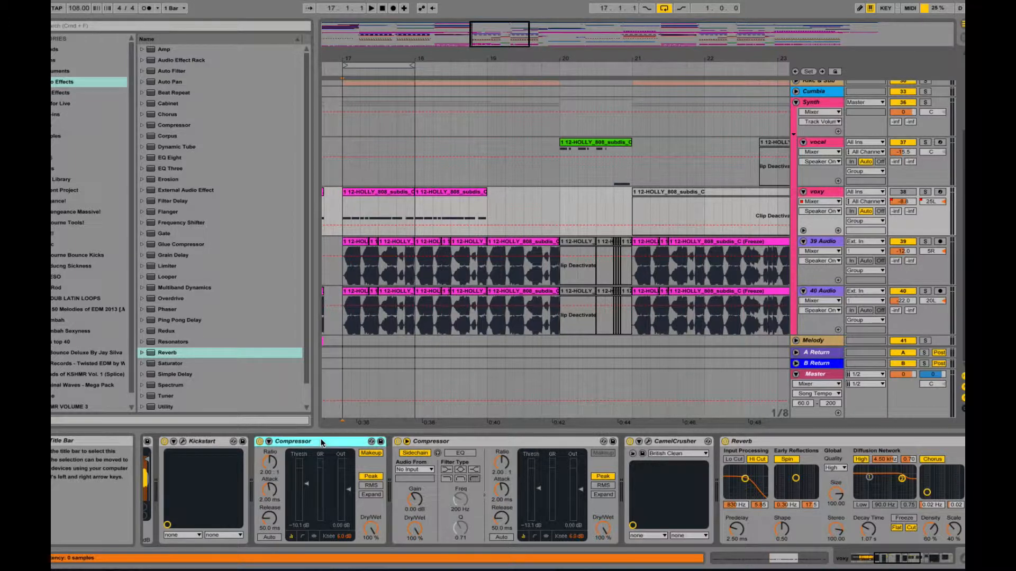
click(445, 459)
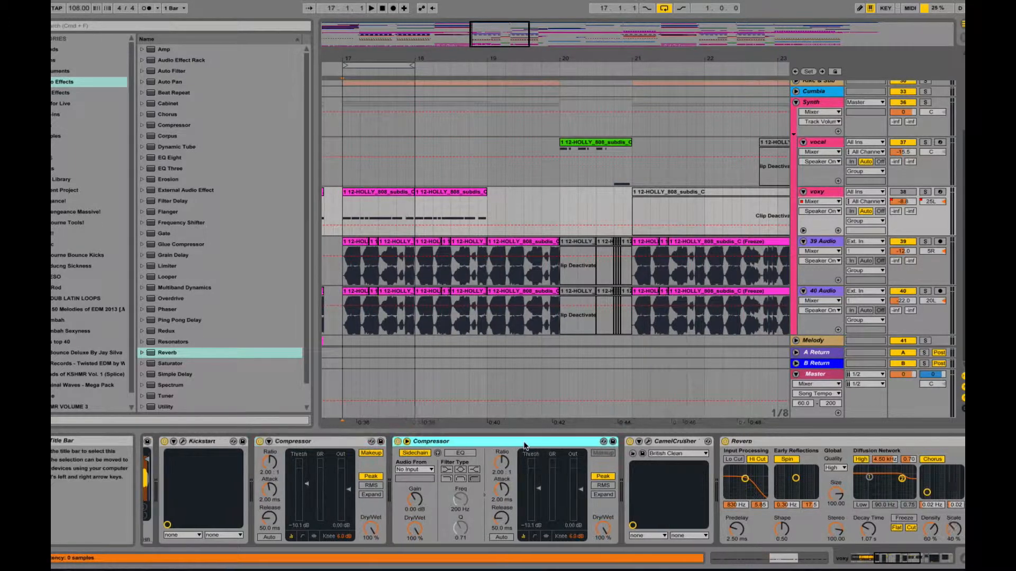
scroll(529, 476, down, 4)
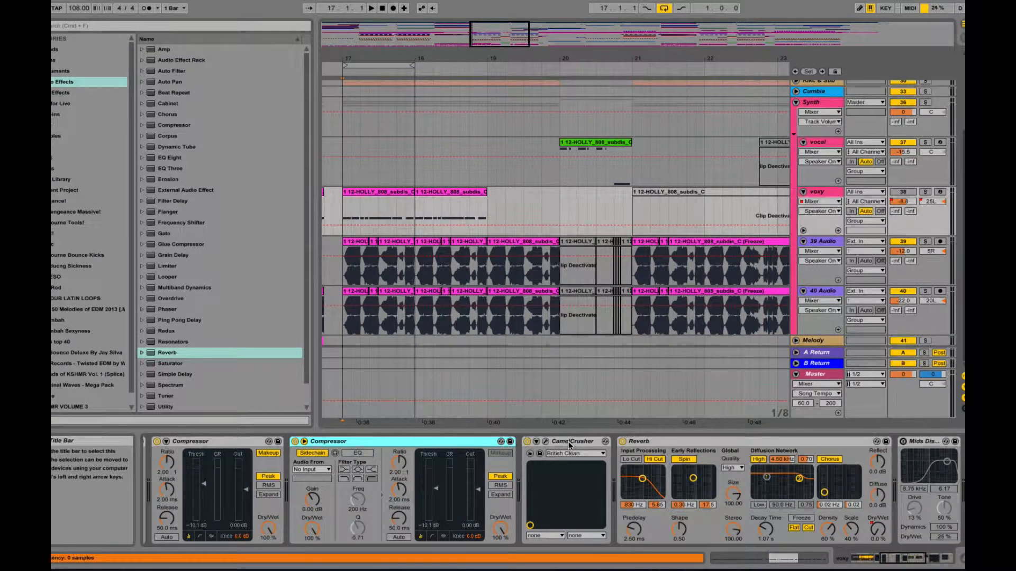
scroll(569, 445, right, 1)
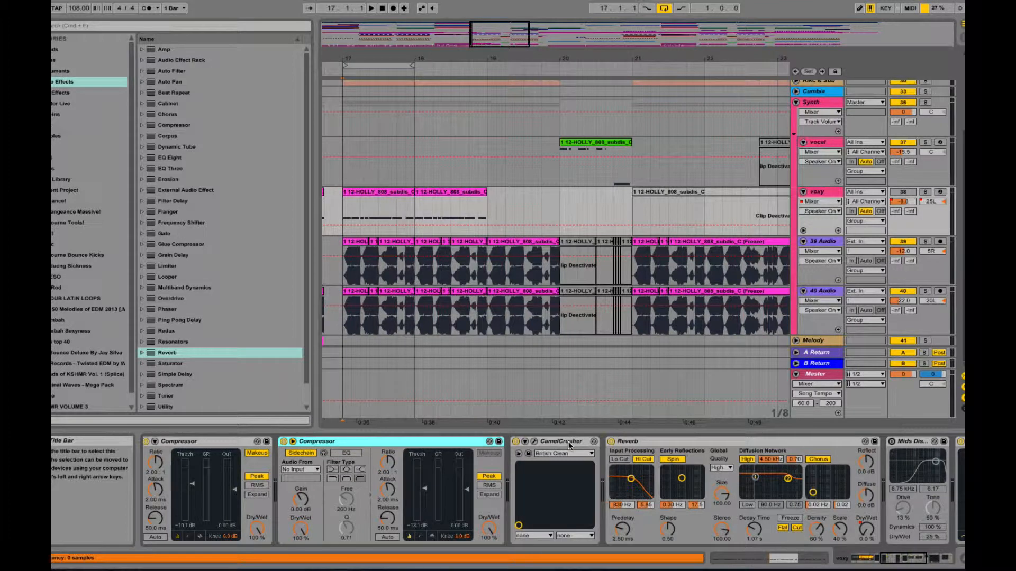
scroll(569, 446, right, 6)
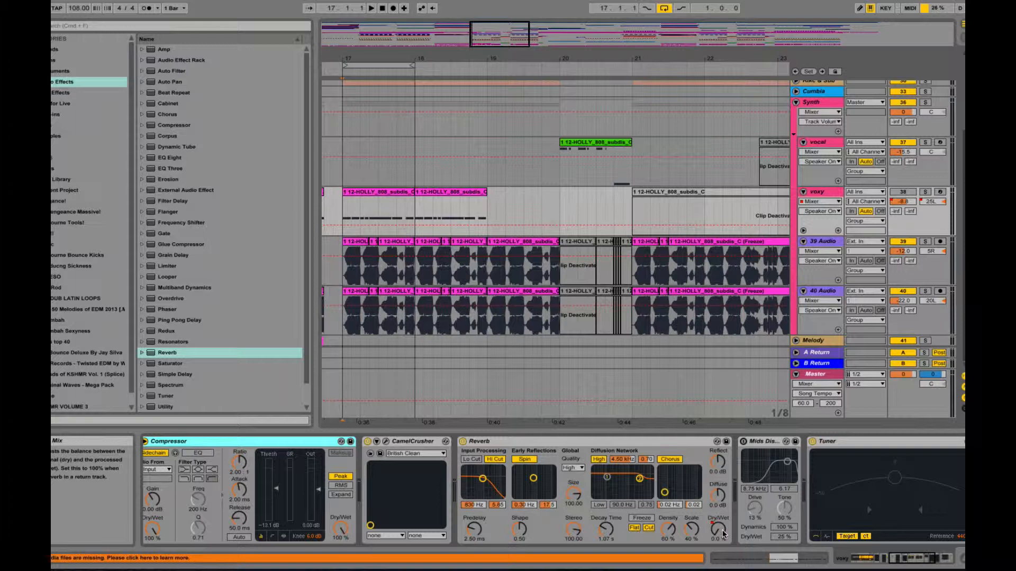
Inspect the voxy clips in the arrangement before and after bar 17
scroll(503, 260, left, 5)
scroll(504, 260, up, 1)
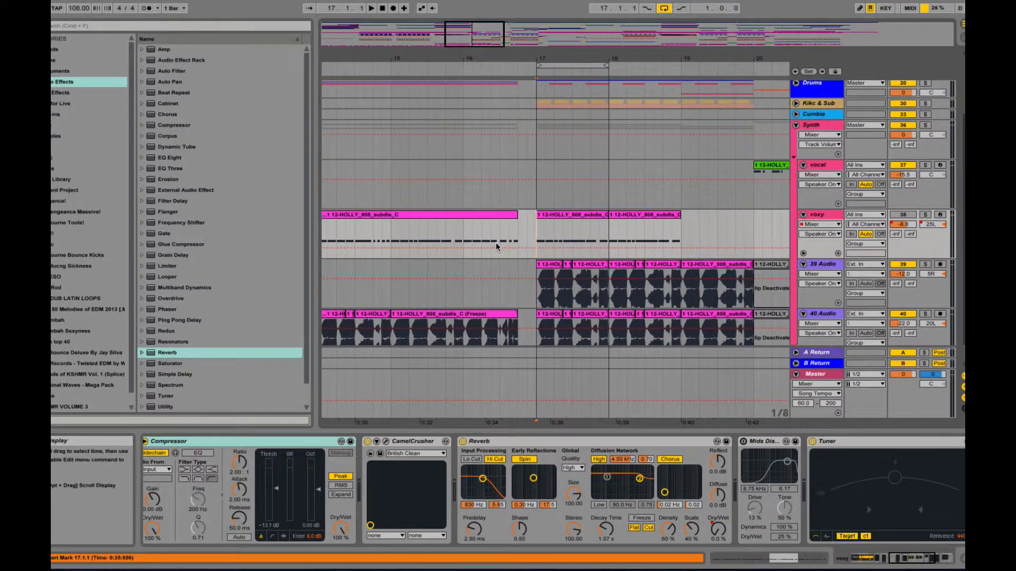
scroll(496, 247, right, 3)
scroll(496, 247, down, 1)
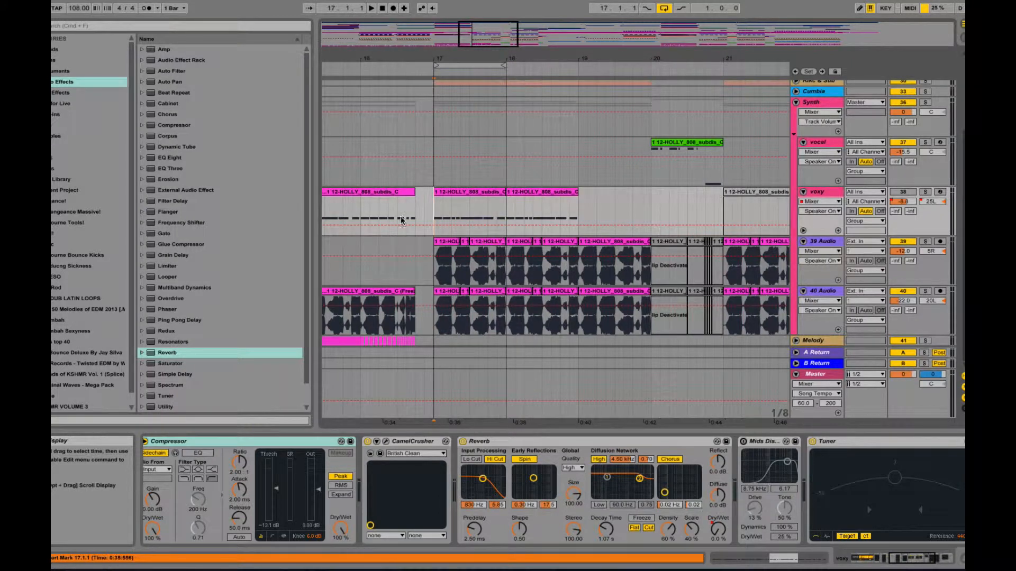
scroll(433, 218, right, 2)
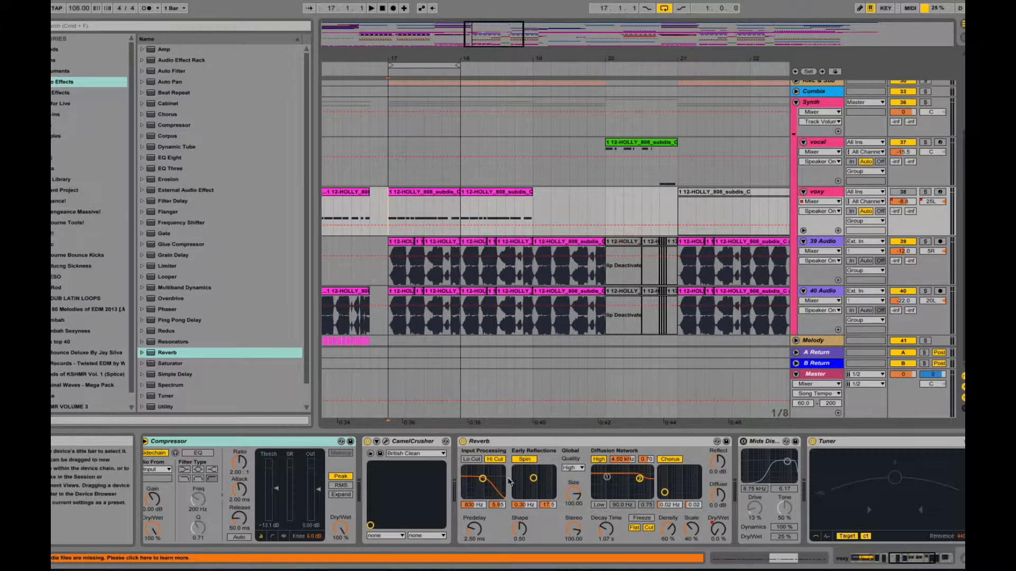
Examine the end of voxy's device chain, from Reverb through Tuner to Auto Filter
scroll(563, 515, right, 4)
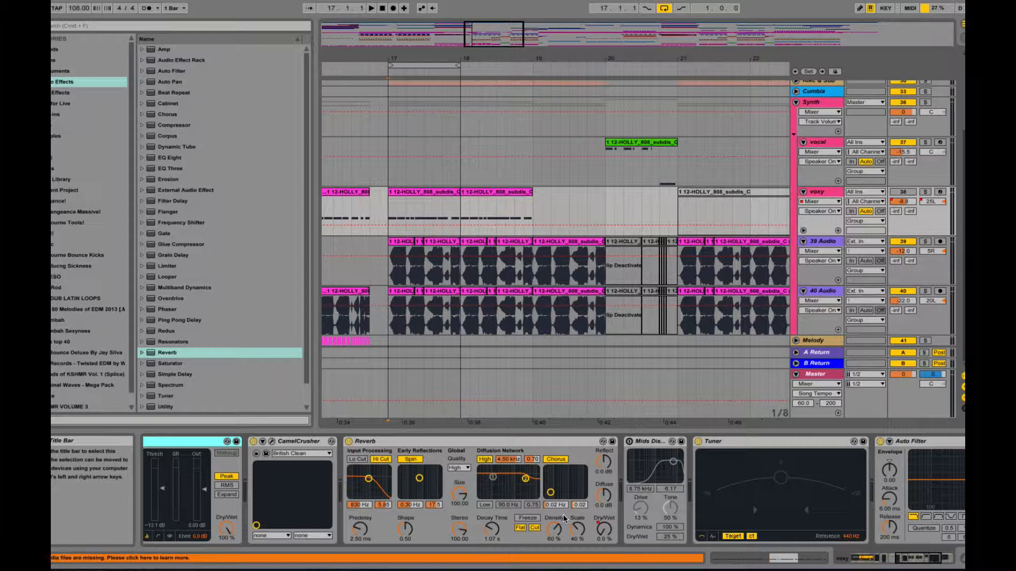
scroll(563, 519, right, 3)
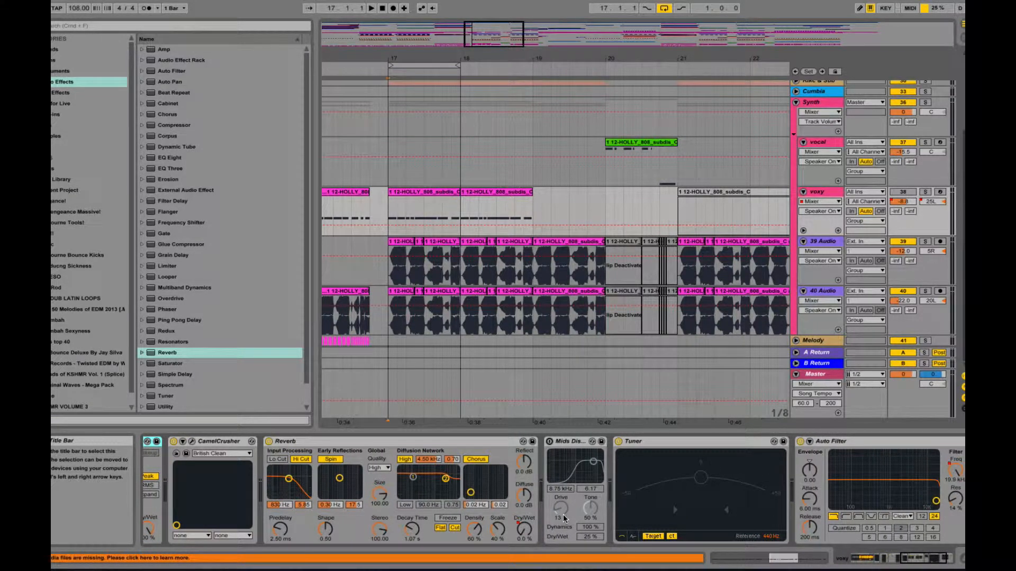
scroll(564, 518, right, 3)
scroll(563, 519, right, 2)
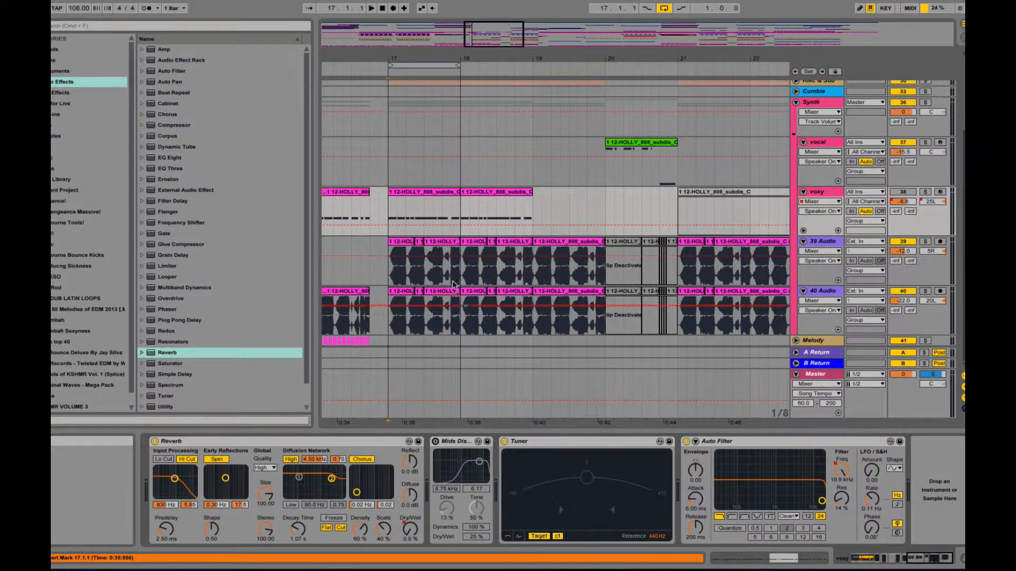
Compare the effect chains on the 39 Audio and 40 Audio tracks
click(389, 275)
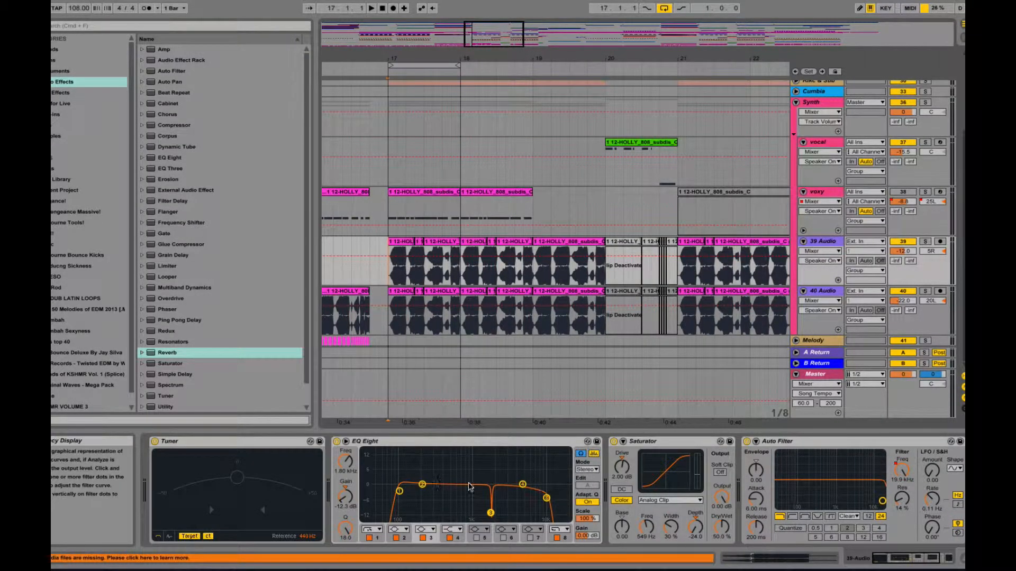
scroll(468, 487, right, 3)
scroll(461, 493, left, 3)
scroll(462, 492, right, 3)
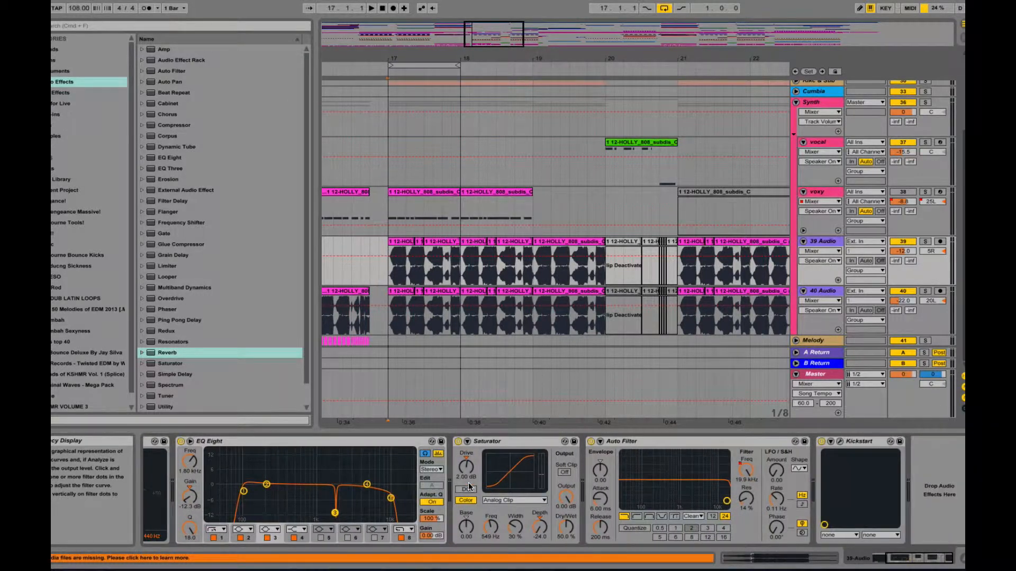
click(389, 327)
scroll(453, 492, right, 3)
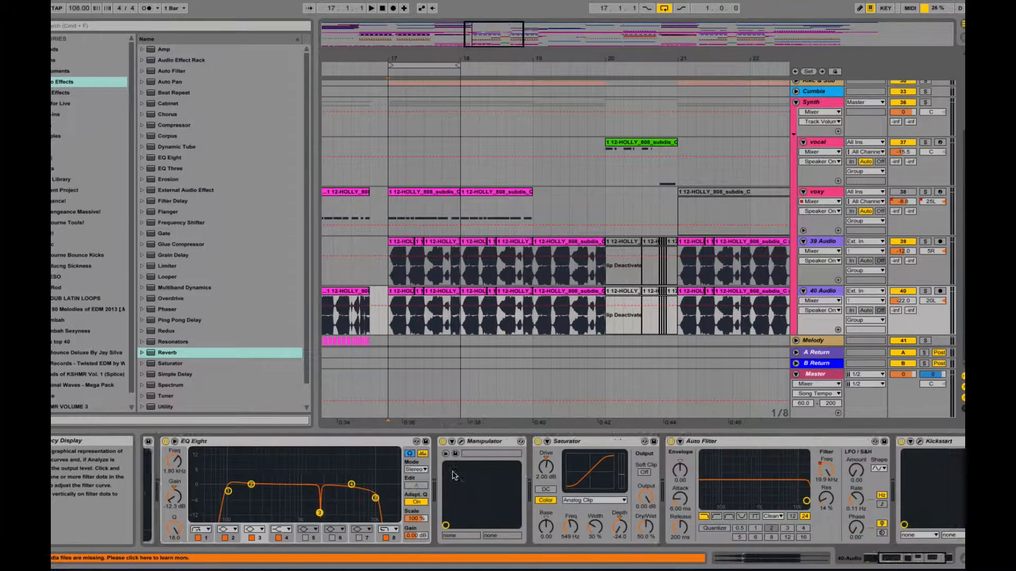
click(383, 271)
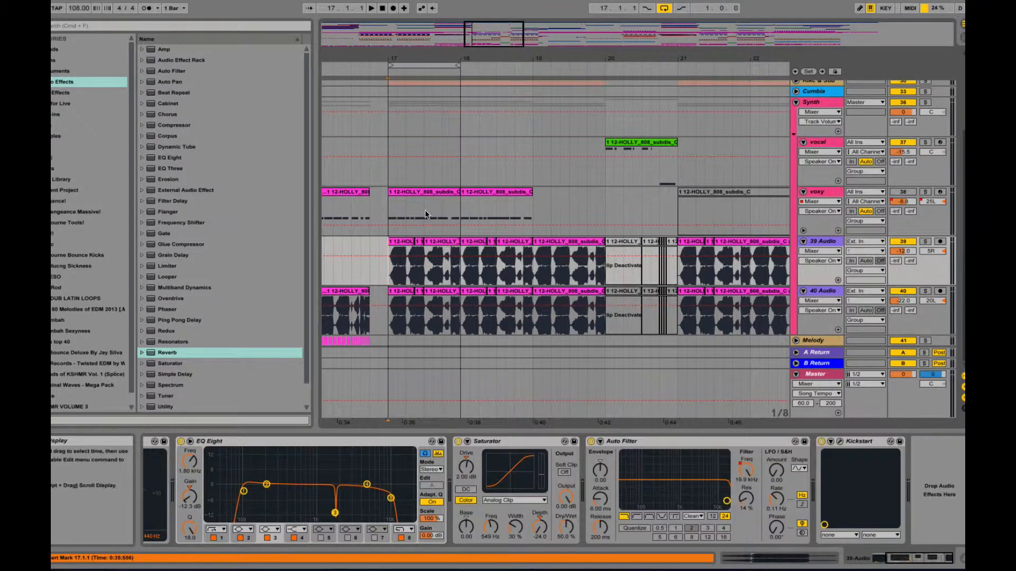
Reactivate the voxy track, audition it soloed from bar 17, and clear the solo
click(387, 207)
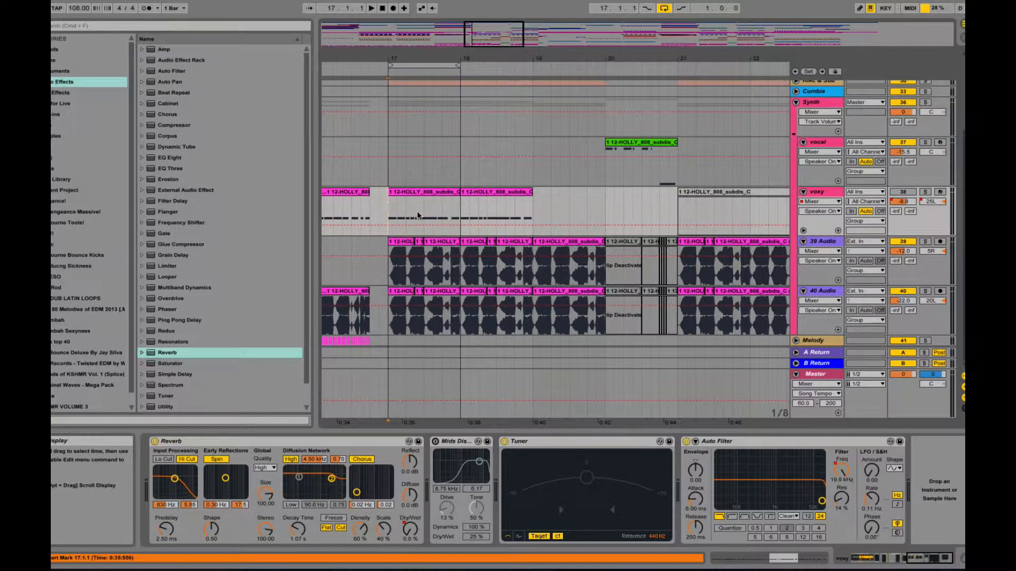
click(926, 192)
key(space)
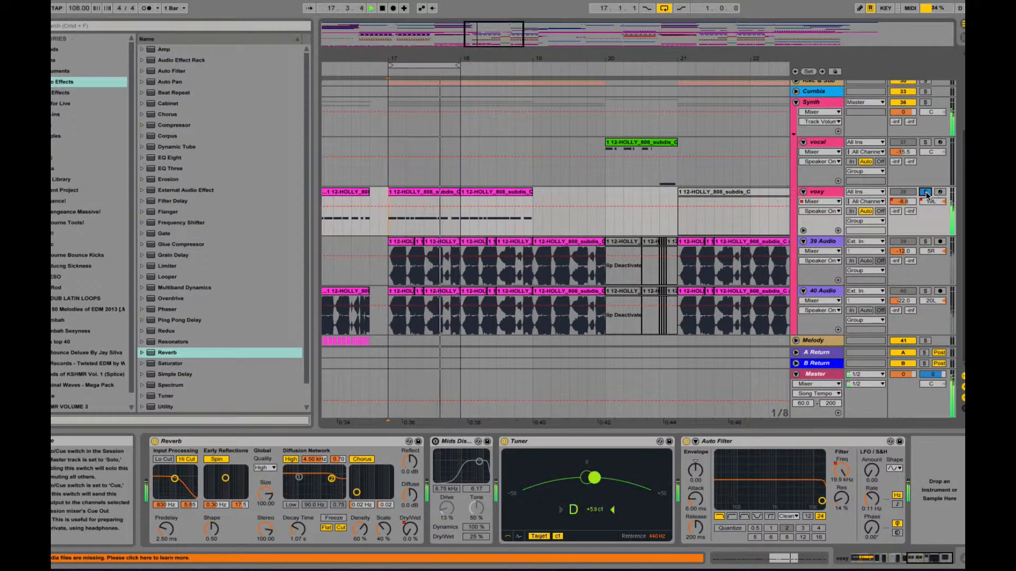
key(space)
click(925, 192)
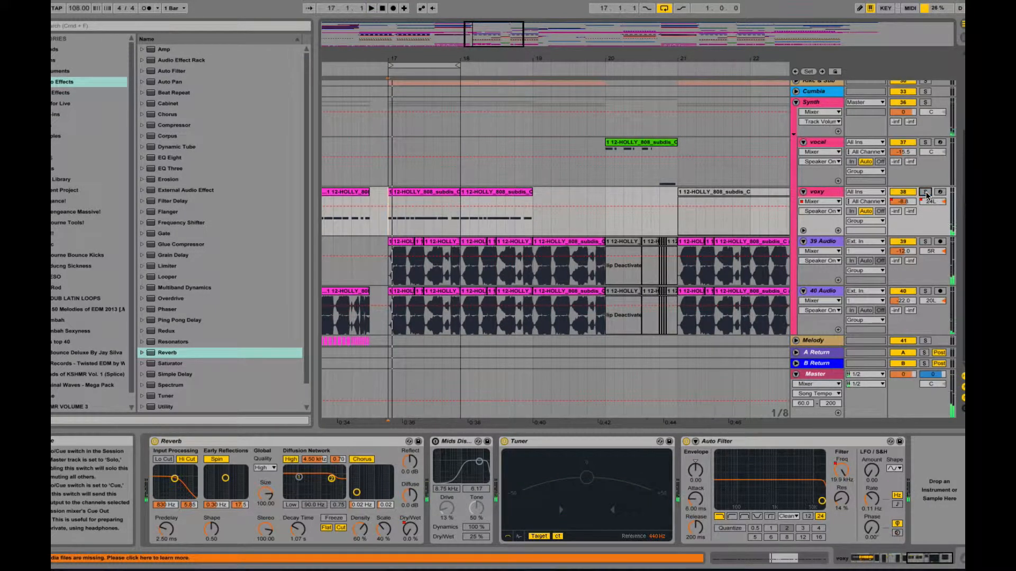
Freeze the voxy MIDI track
click(817, 192)
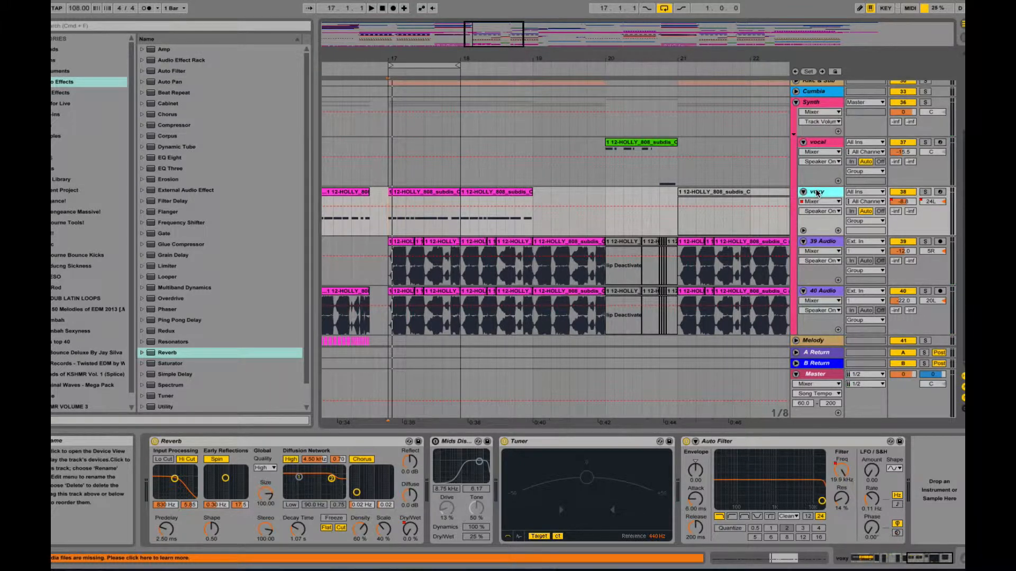
click(429, 193)
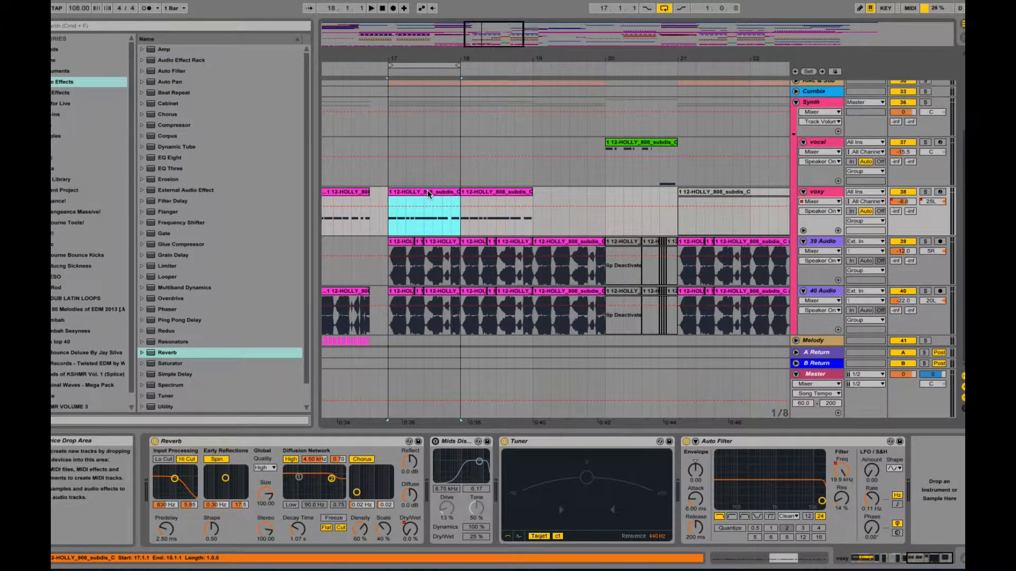
right_click(428, 194)
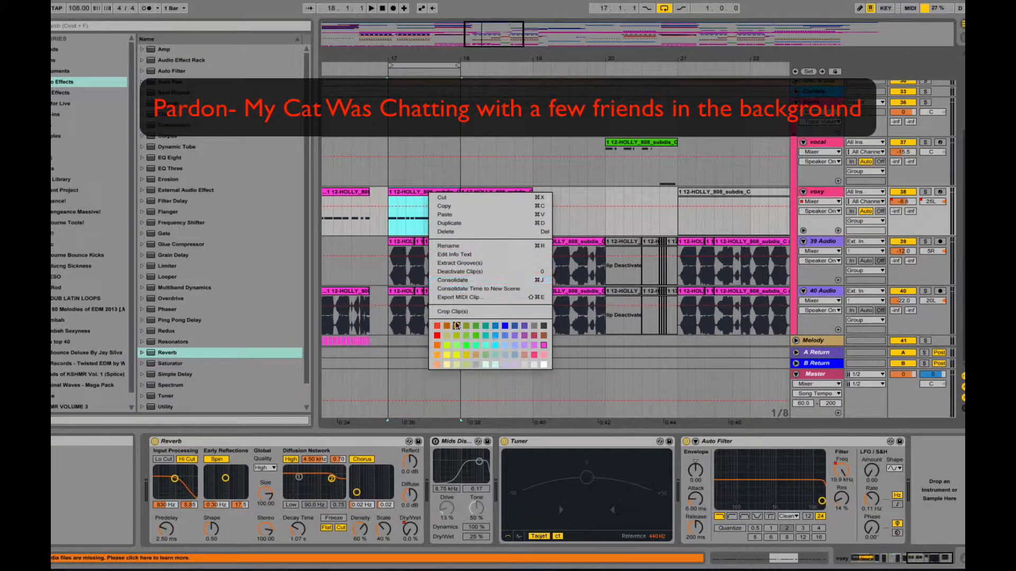
click(415, 195)
right_click(415, 207)
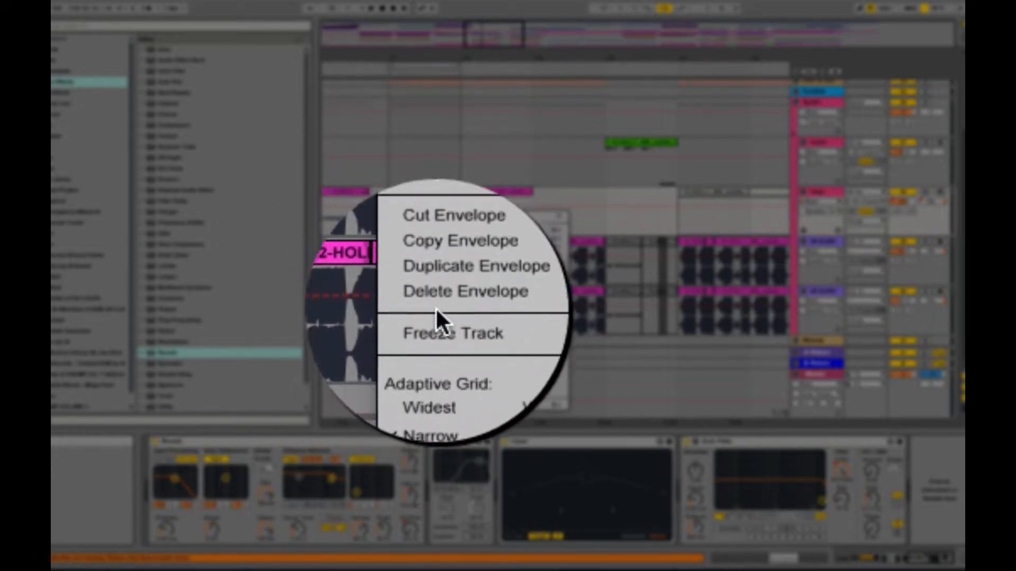
click(437, 316)
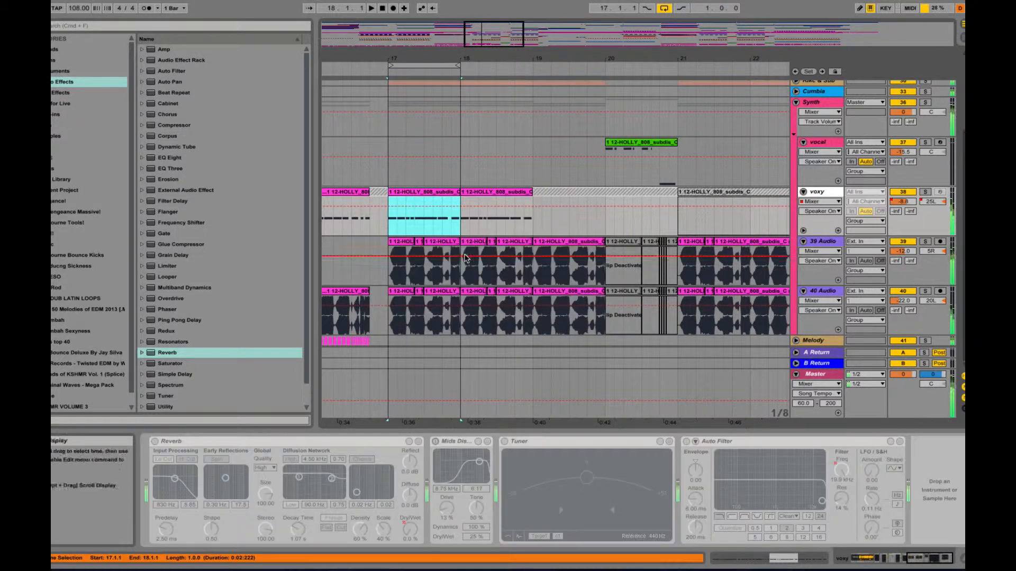
Insert a new empty audio track directly below the frozen voxy track
click(429, 229)
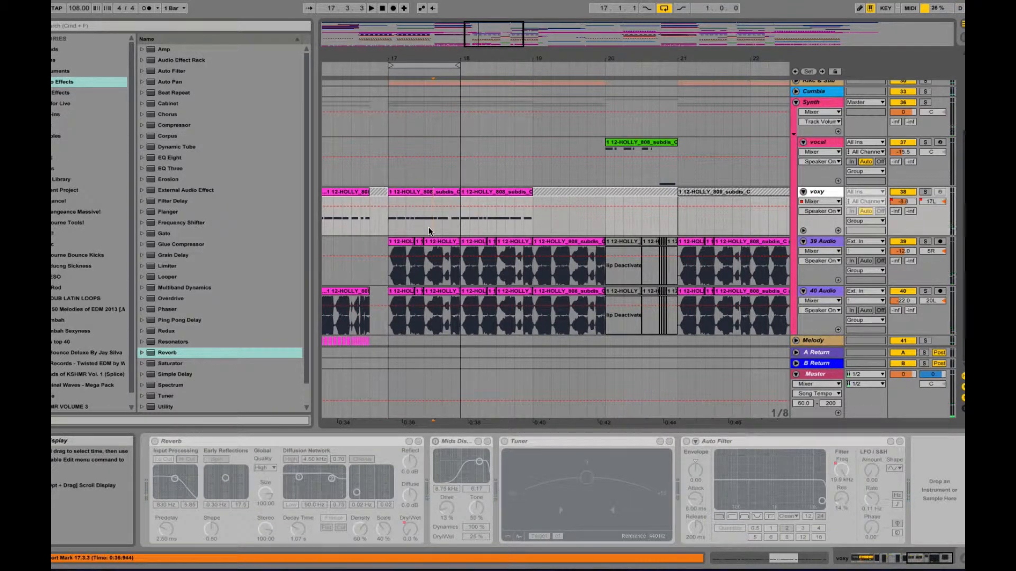
key(super+t)
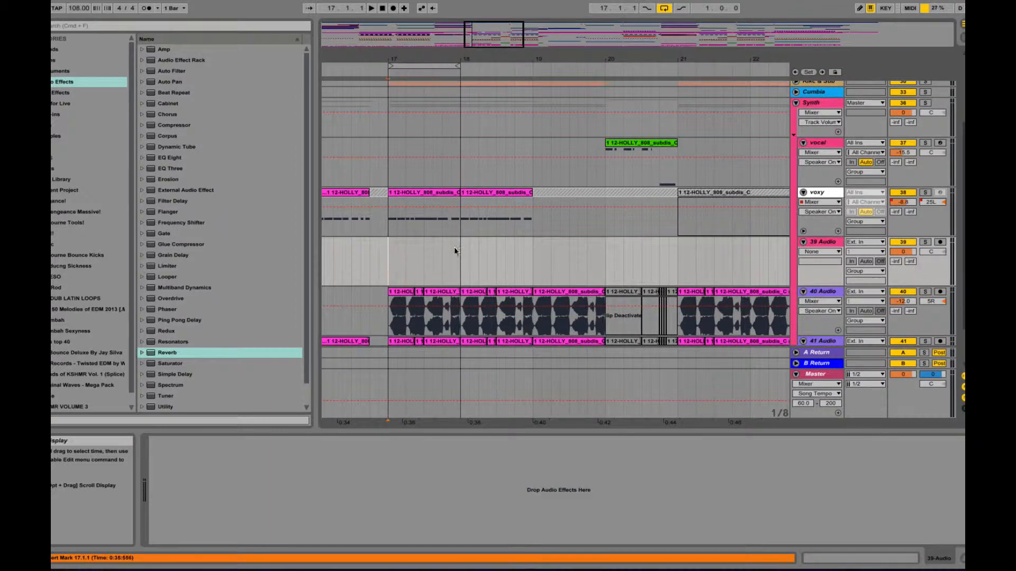
Copy the frozen voxy clip at bar 17 onto the 39 Audio track and audition that track soloed from bar 17
click(430, 193)
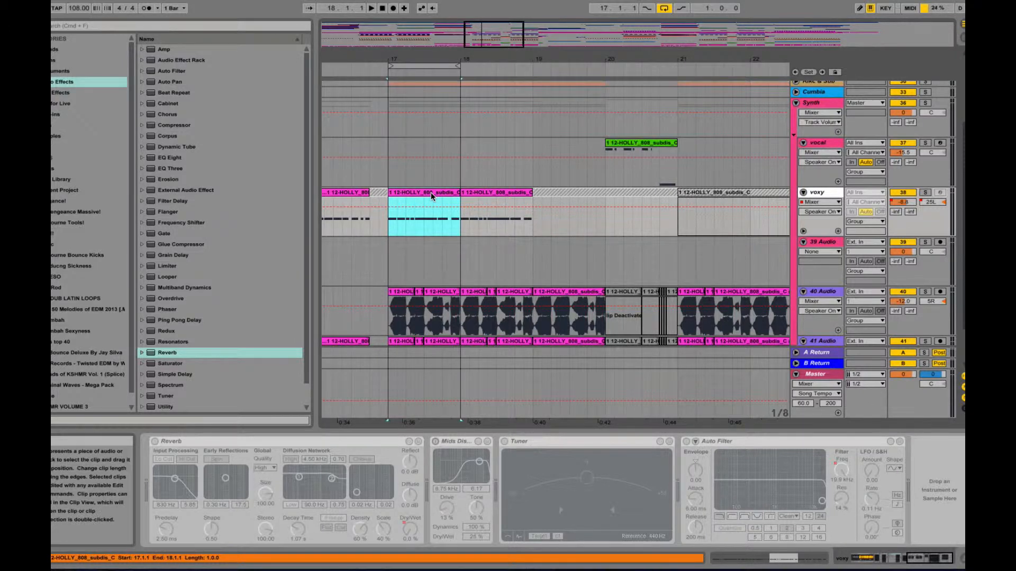
drag(431, 192, 430, 253)
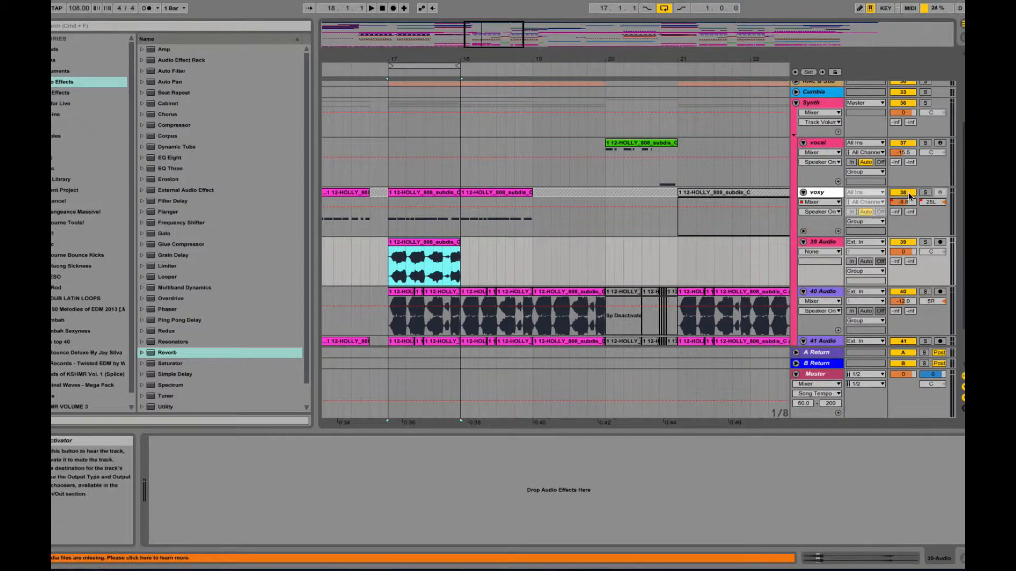
click(925, 241)
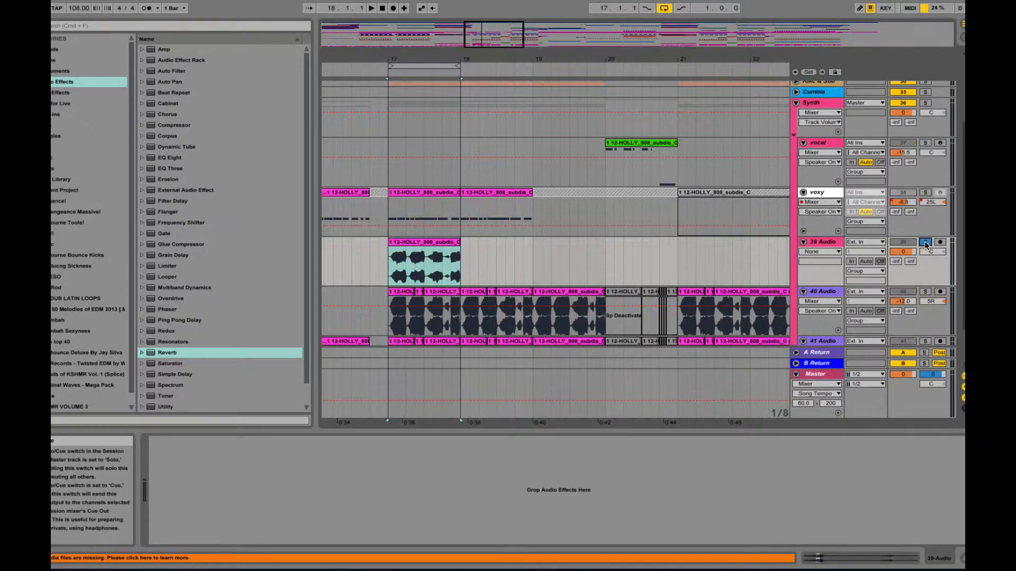
click(390, 256)
key(space)
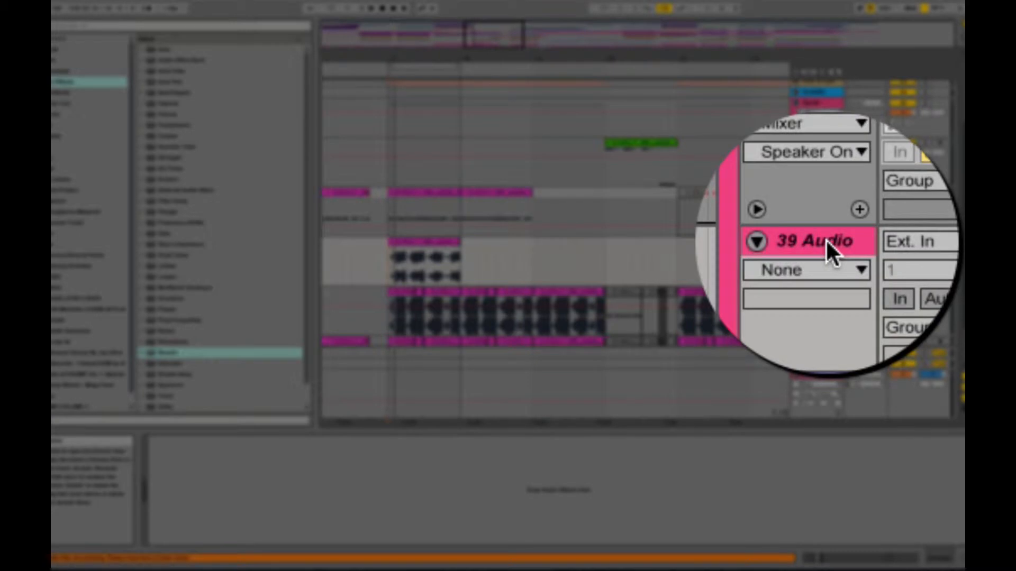
Lower the 39 Audio track volume to -8.0 dB
click(826, 239)
click(829, 249)
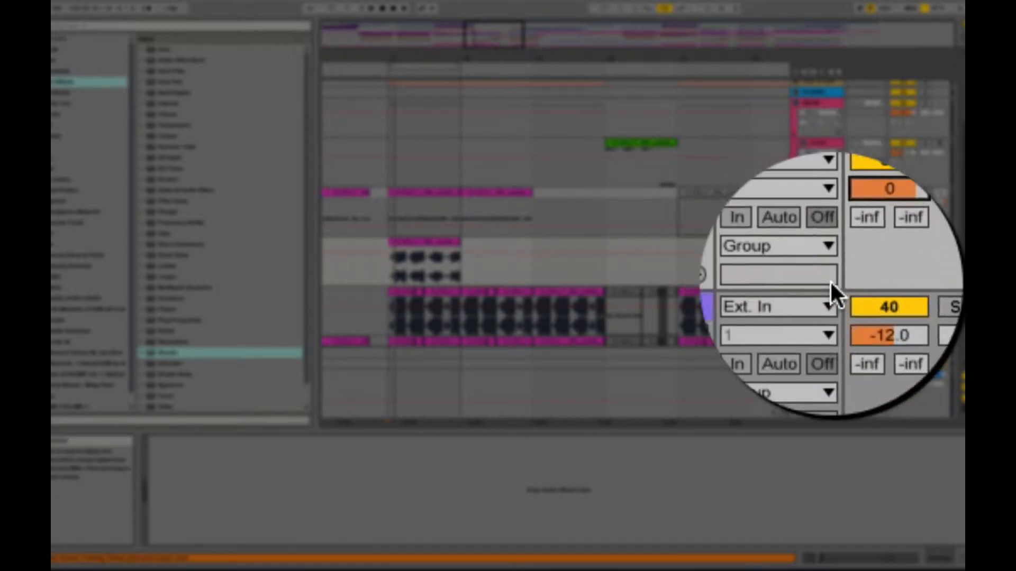
key(Down)
key(Down)
key(Down)
key(Down)
key(Down)
key(Down)
key(Down)
key(Down)
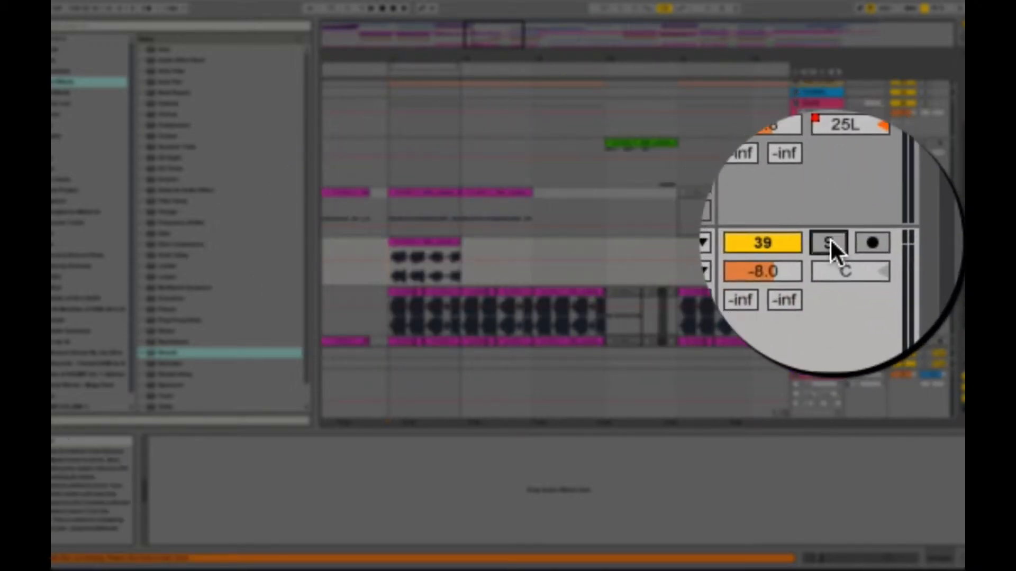
Audition the 39 Audio track at its new level, stop playback, and clear its solo
click(823, 261)
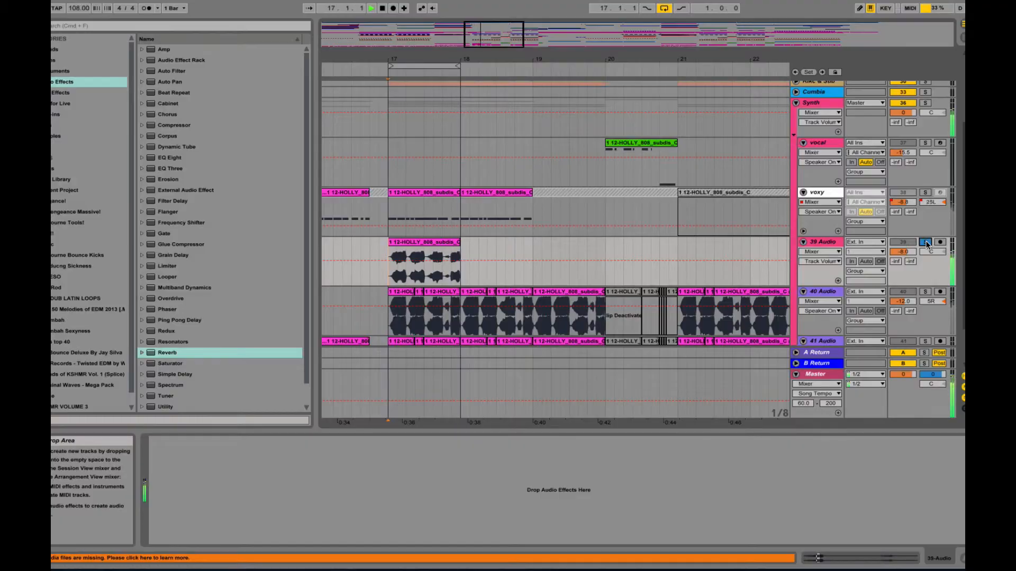
key(space)
click(925, 242)
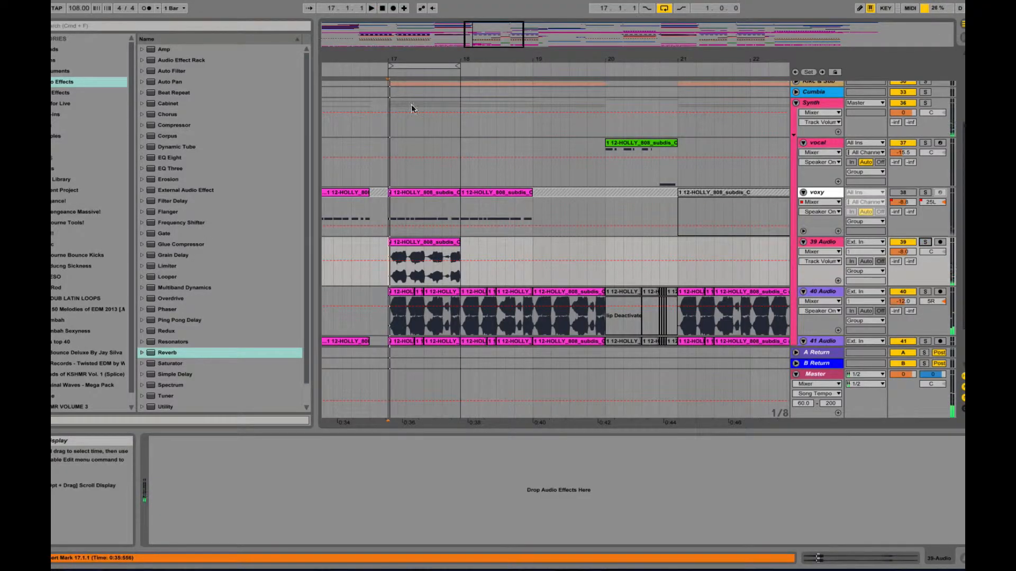
Fill the rest of bar 17 on 39 Audio by repeatedly duplicating short slices of the clip, starting with 17.2.3 to 17.3.1
drag(392, 58, 394, 60)
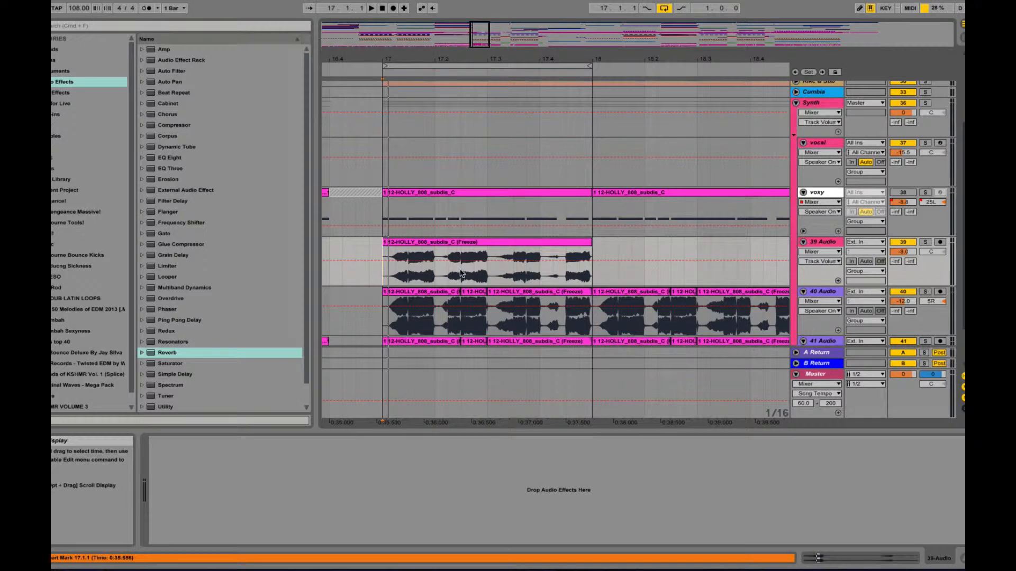
drag(458, 272, 485, 273)
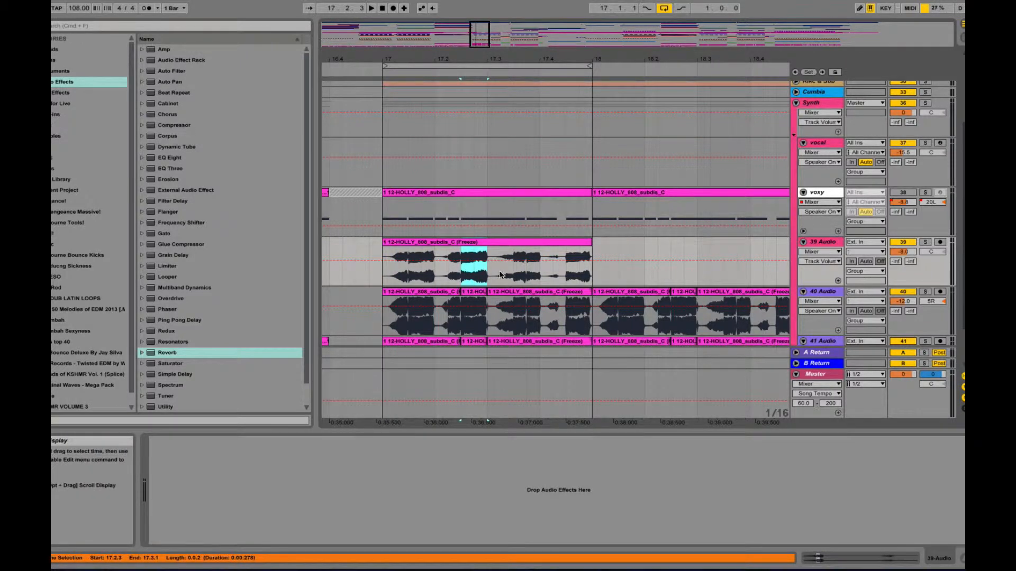
key(super+d)
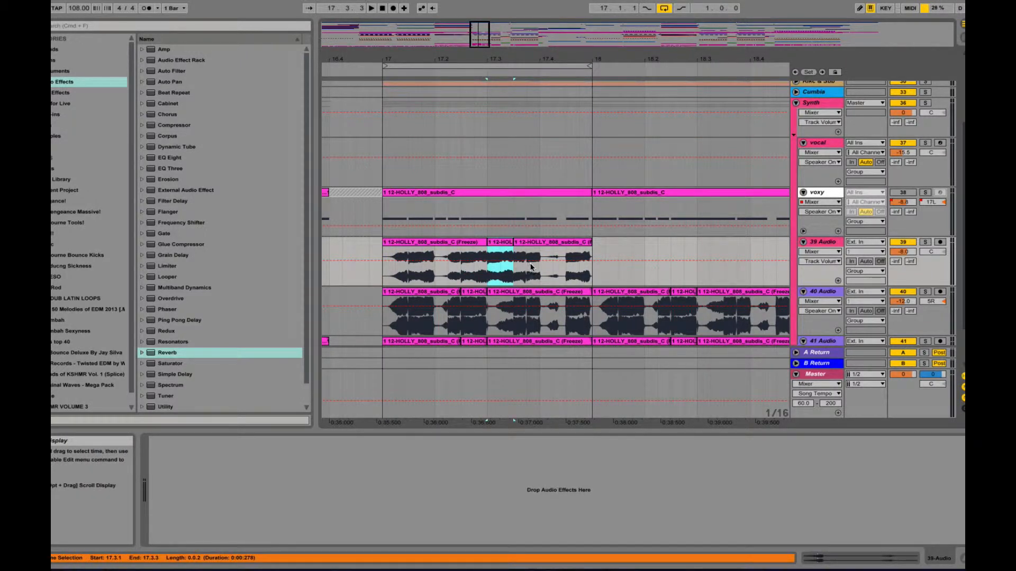
drag(531, 267, 539, 267)
key(super+d)
key(super+d)
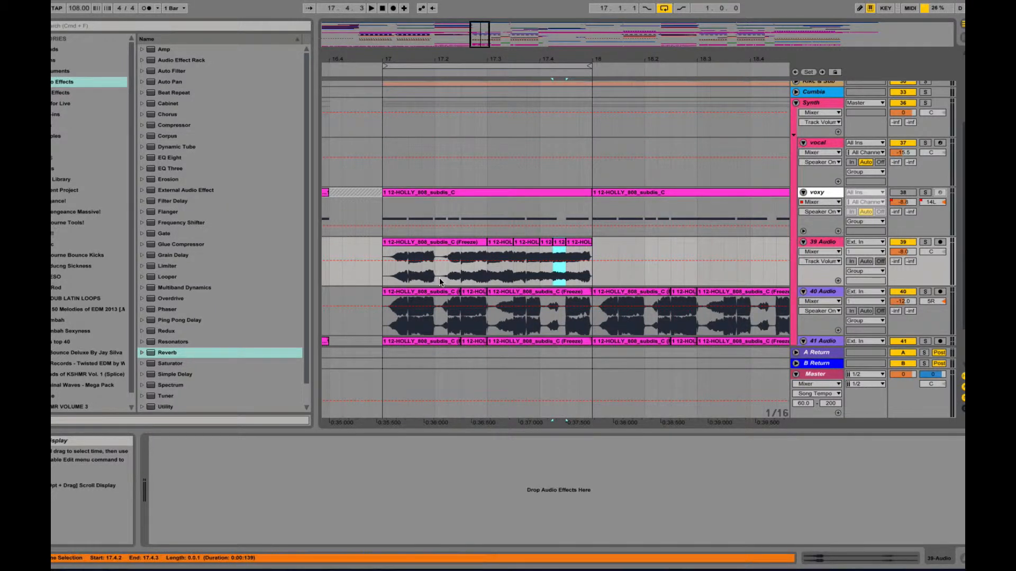
Compare the slices of the 39 Audio clip in bar 17 with the voxy MIDI notes above it
click(487, 273)
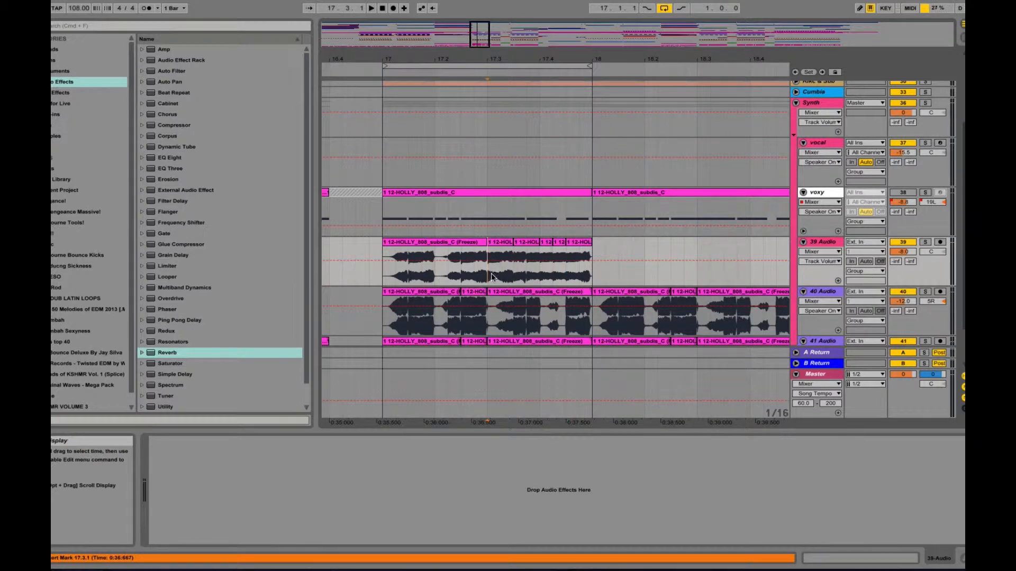
drag(384, 271, 403, 267)
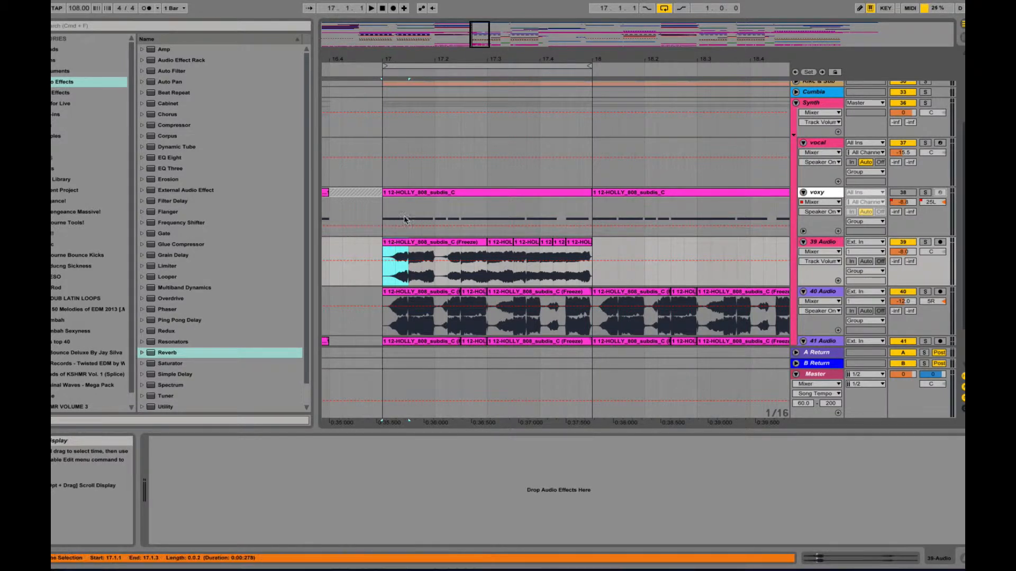
drag(426, 275, 431, 270)
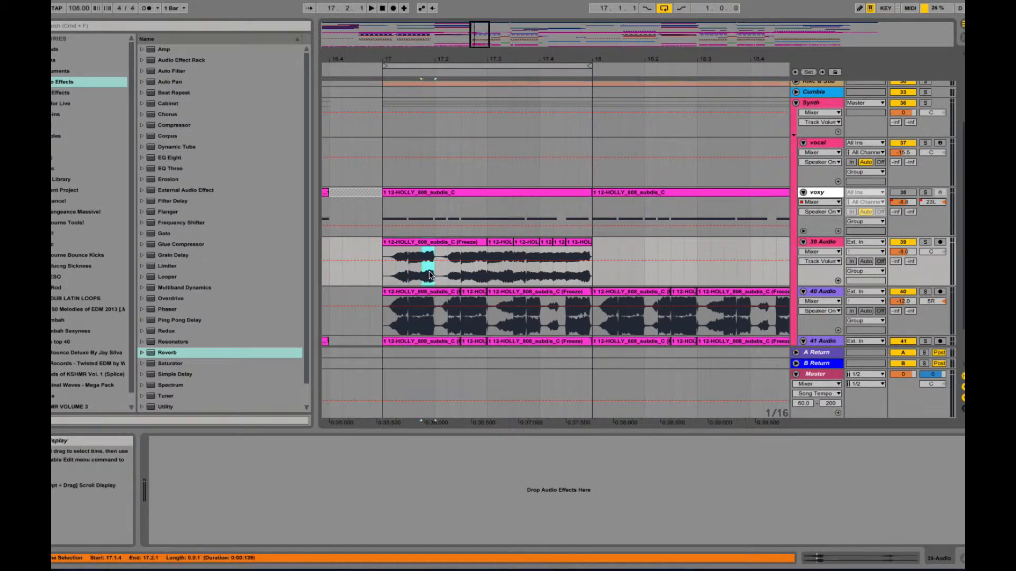
key(Right)
click(421, 270)
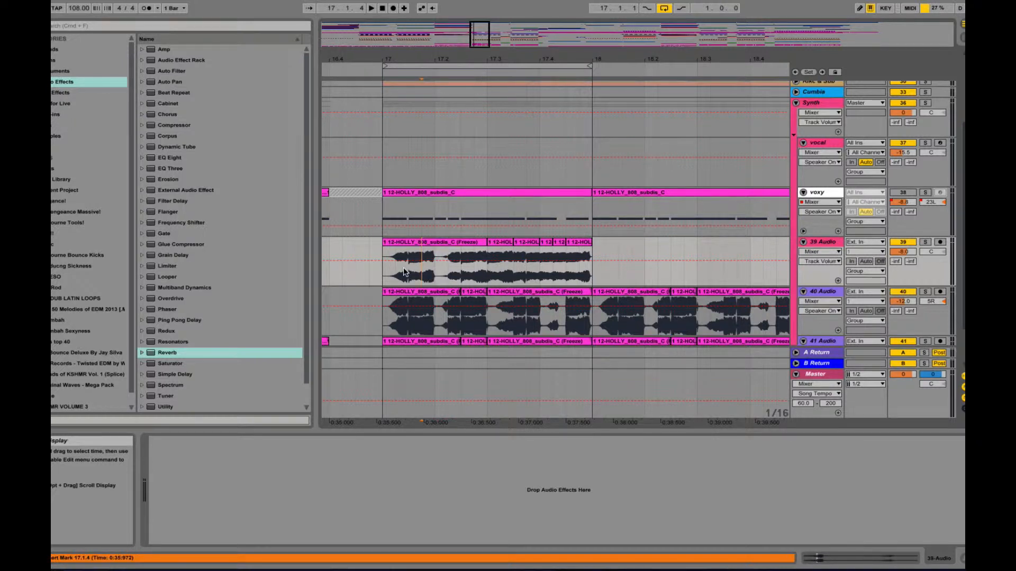
click(491, 217)
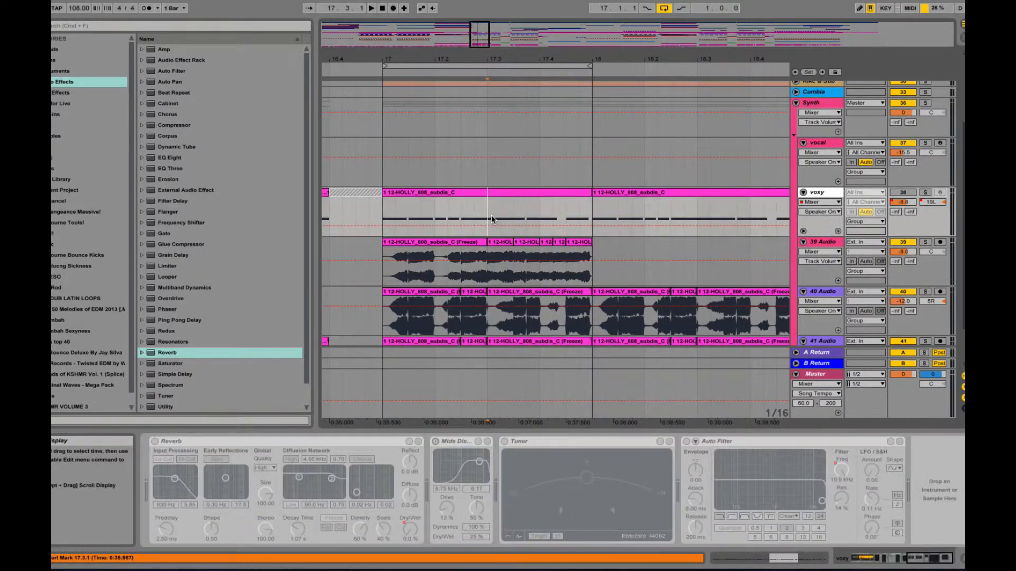
click(489, 277)
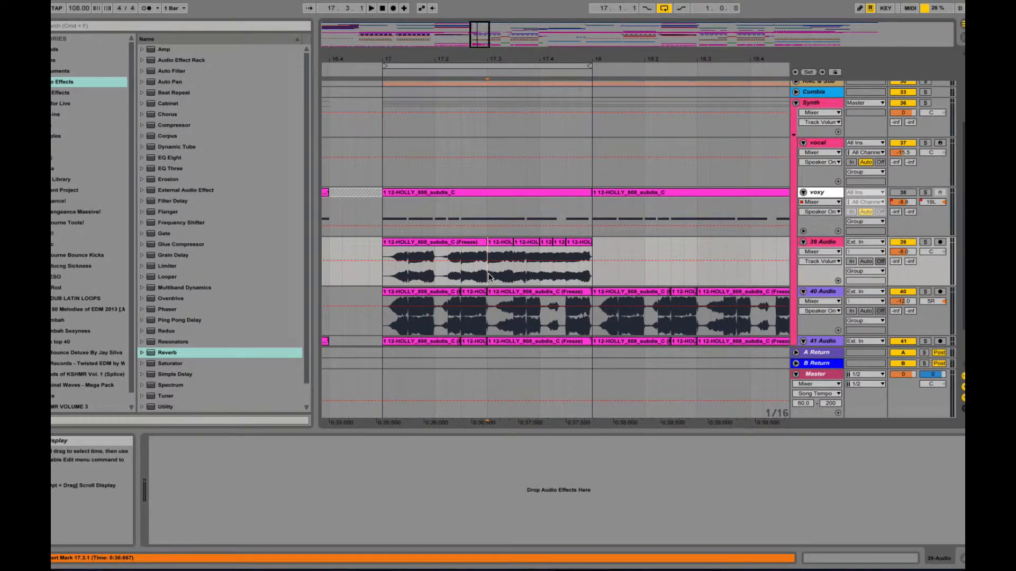
Unfreeze the voxy track and place the insert marker on it at bar 17
right_click(484, 211)
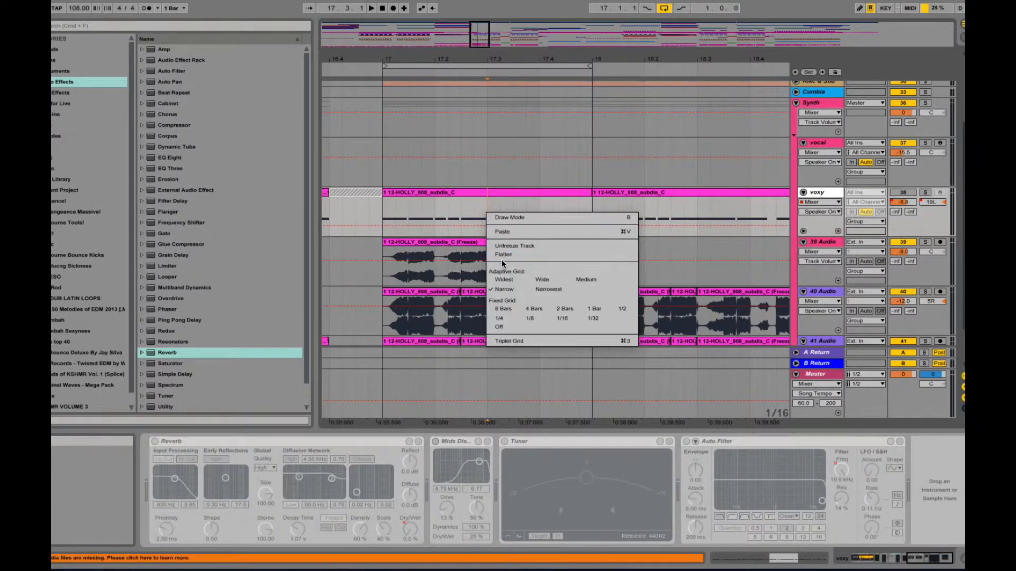
click(519, 244)
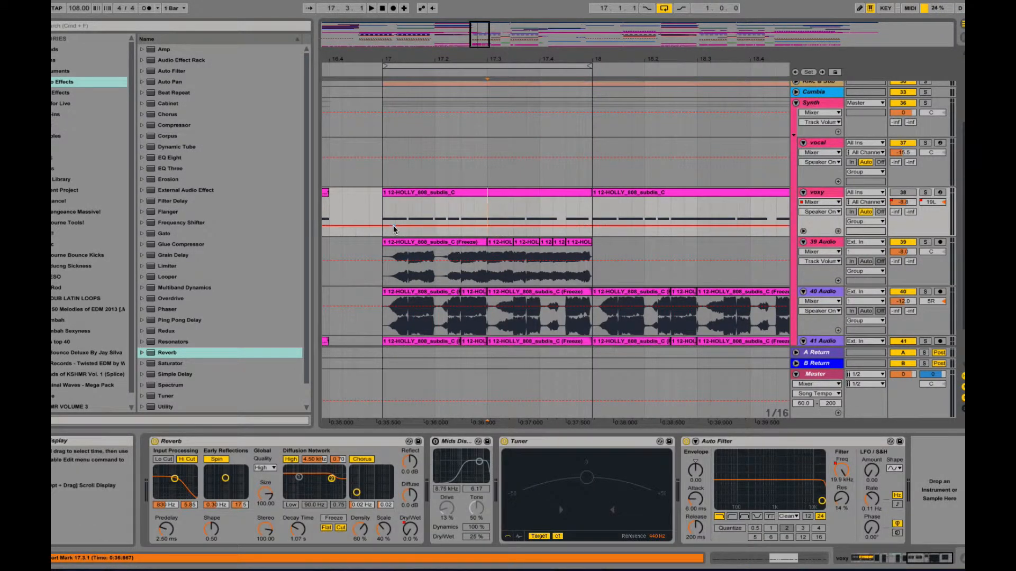
click(386, 212)
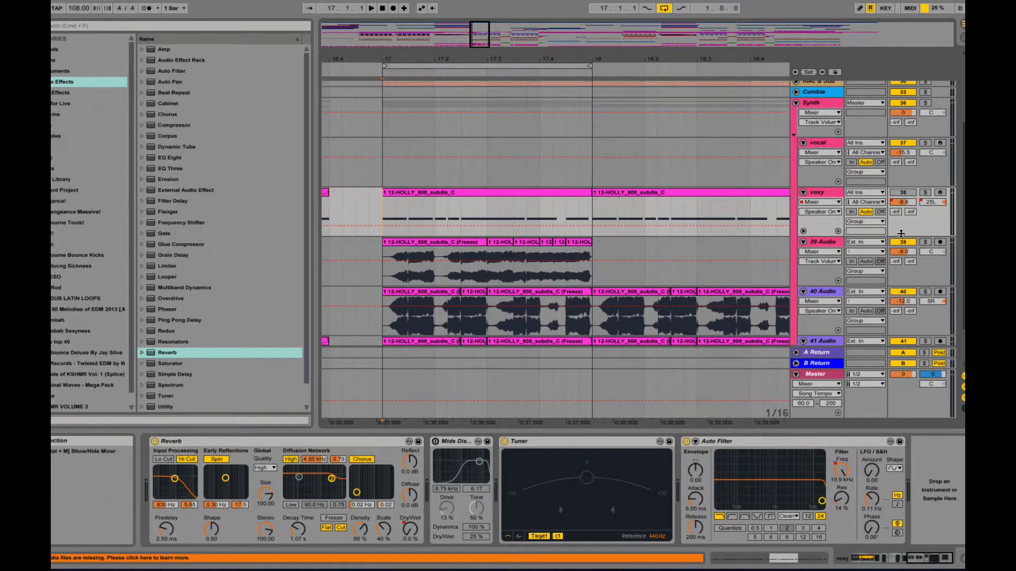
Check the 39 Audio track for devices and examine the effect chain on 40 Audio, including its Tuner and EQ Eight
click(823, 241)
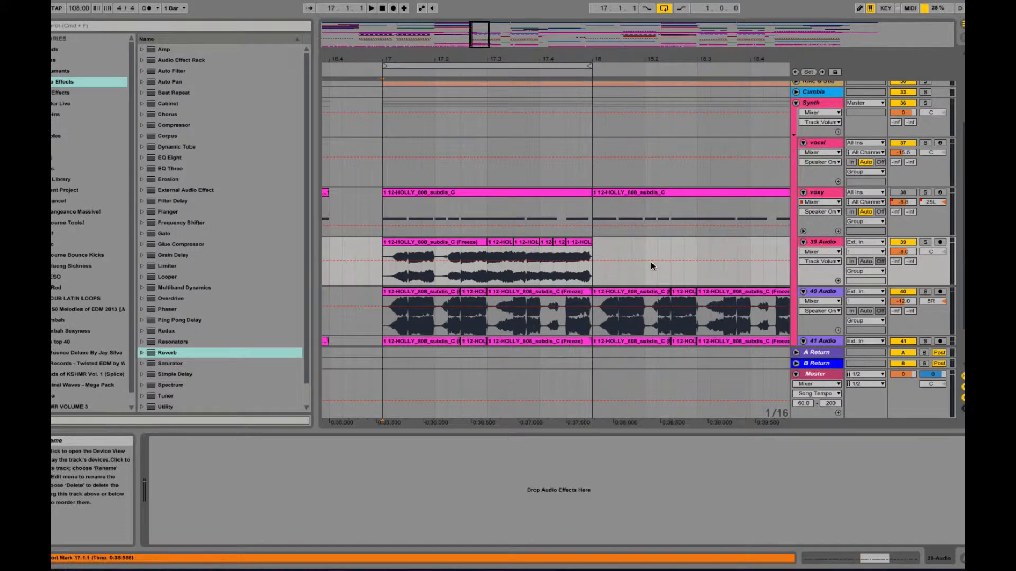
click(823, 243)
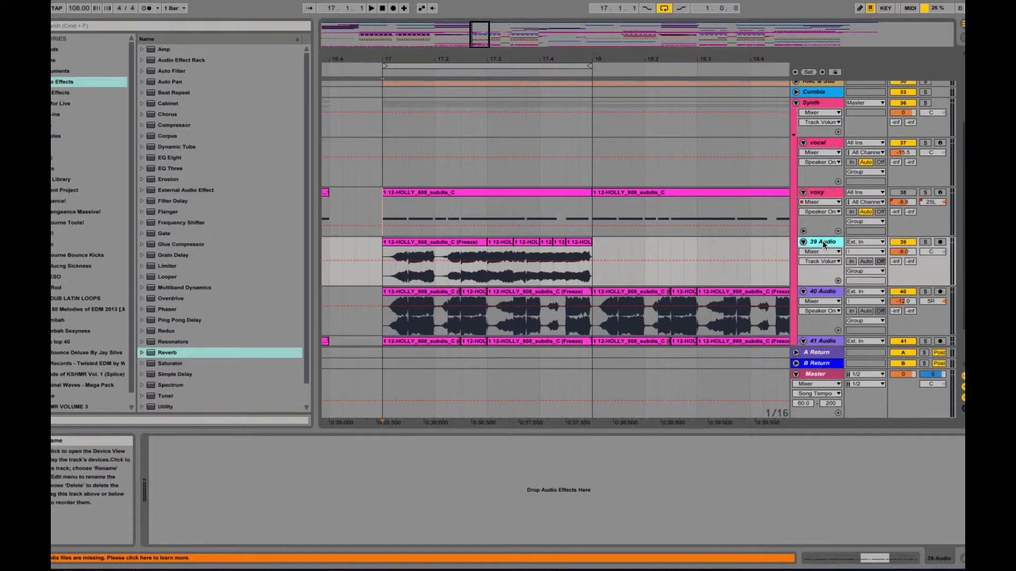
click(825, 292)
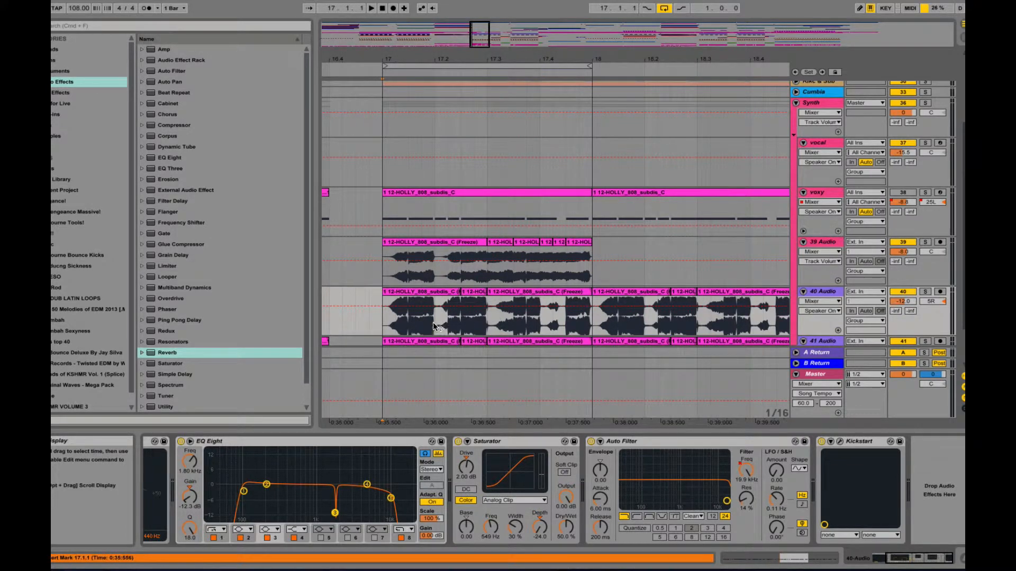
scroll(317, 448, left, 2)
scroll(317, 448, left, 4)
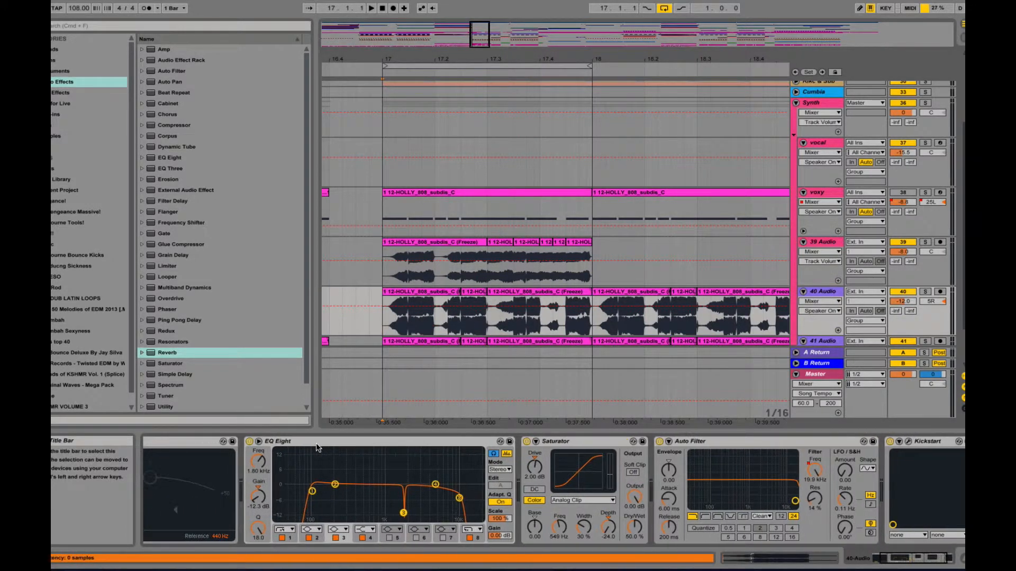
click(325, 443)
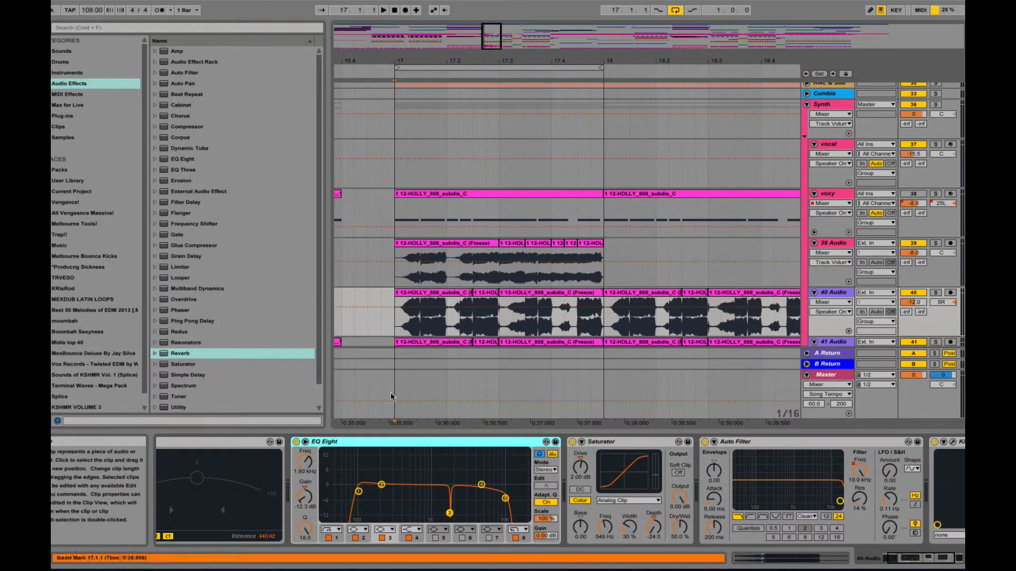
scroll(373, 468, left, 3)
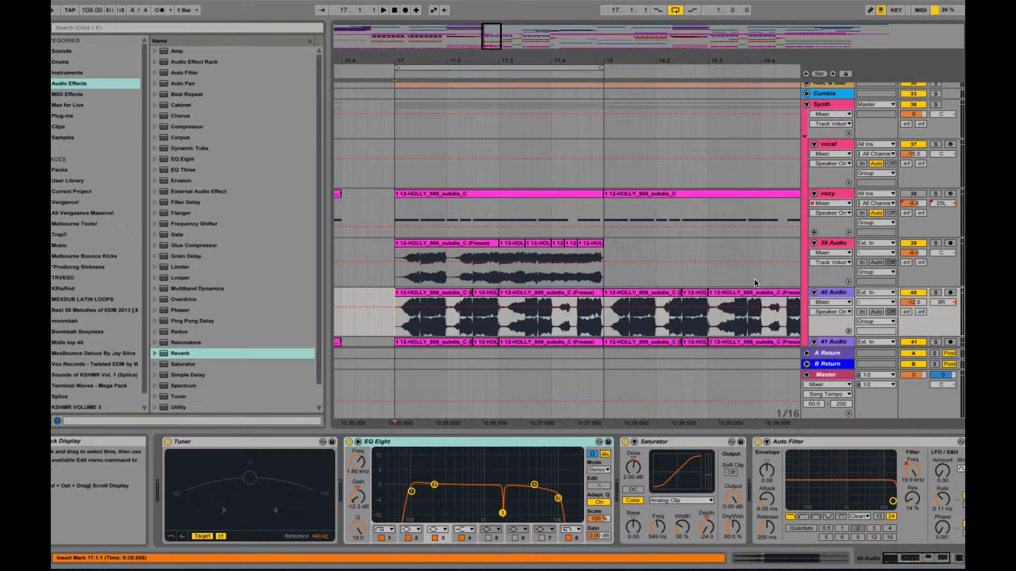
Audition the 39 Audio track soloed from bar 17 and clear its solo
click(935, 243)
click(395, 268)
key(space)
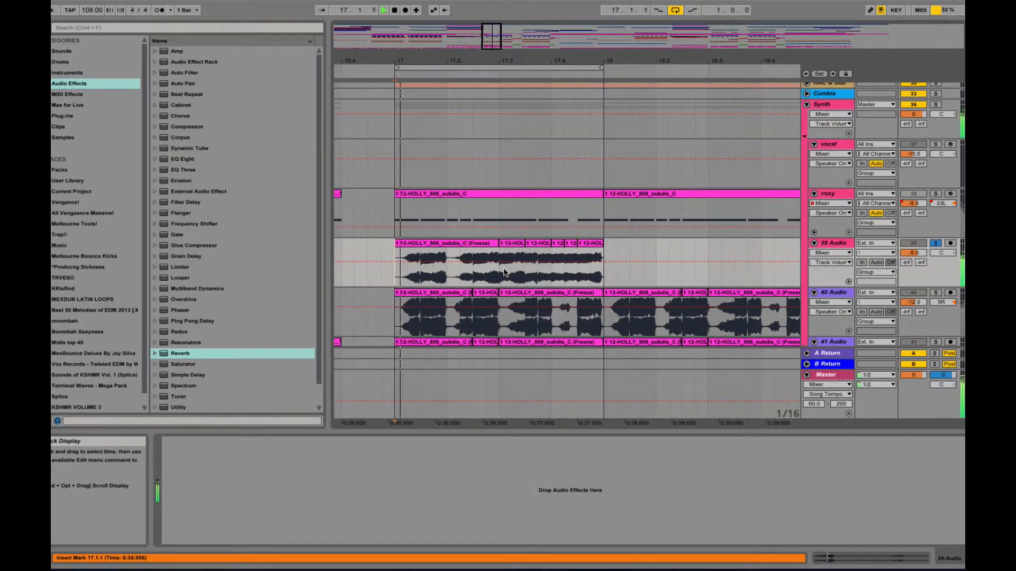
key(space)
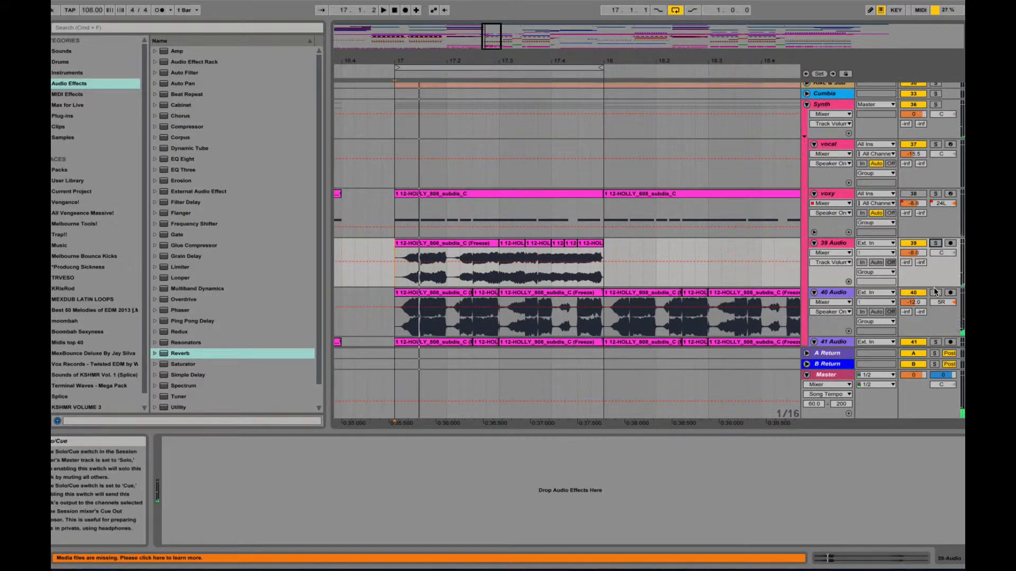
Solo the 40 Audio track and audition it from bar 17
click(936, 293)
click(392, 320)
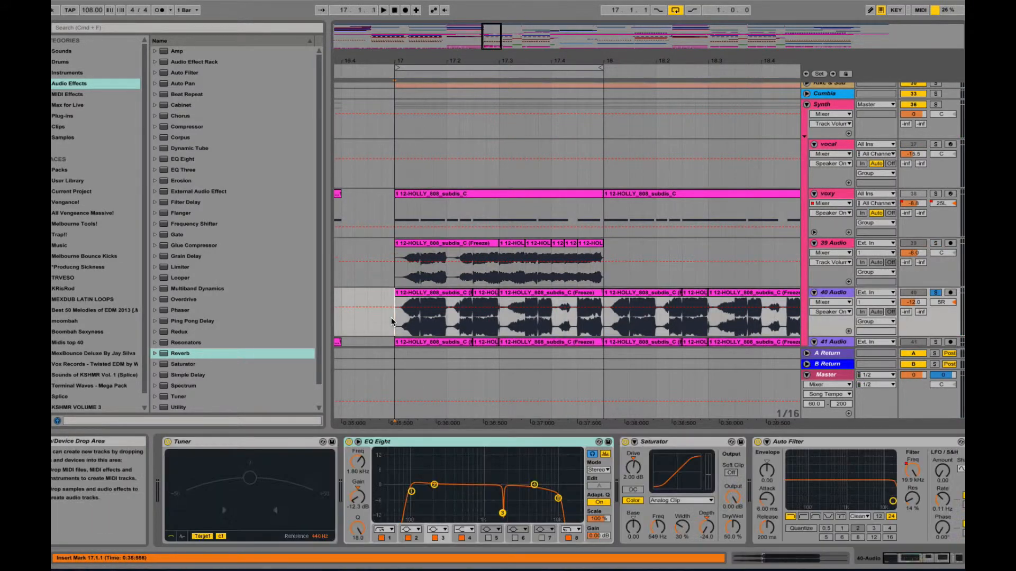
key(space)
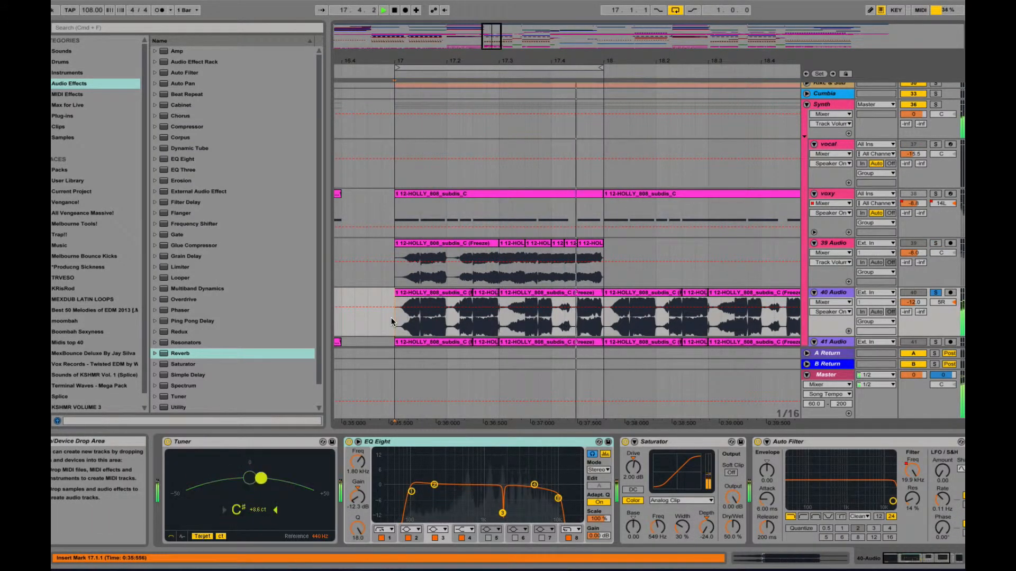
key(space)
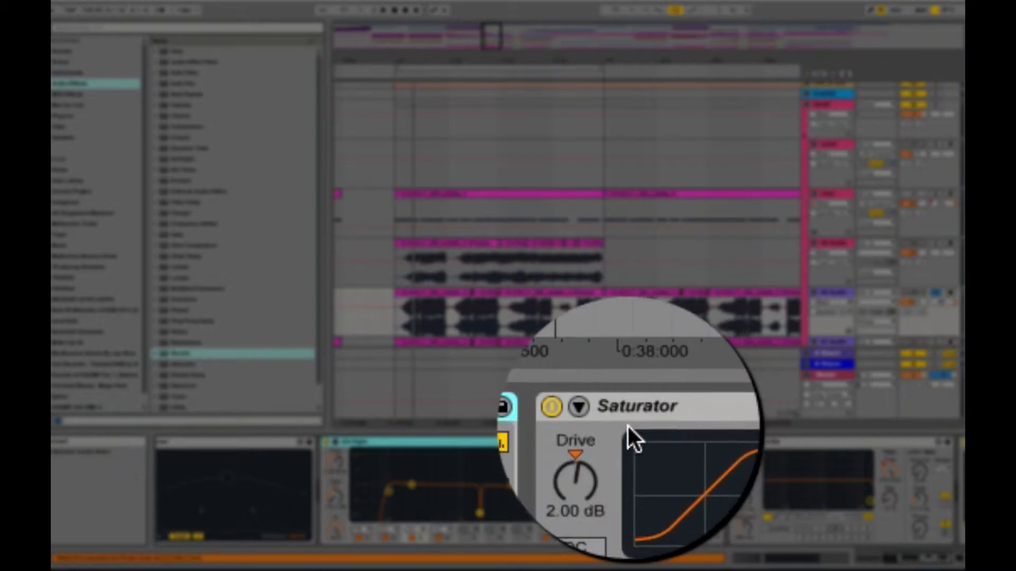
Compare the 39 Audio track with the 40 Audio device chain and select the EQ Eight on 40 Audio
click(568, 283)
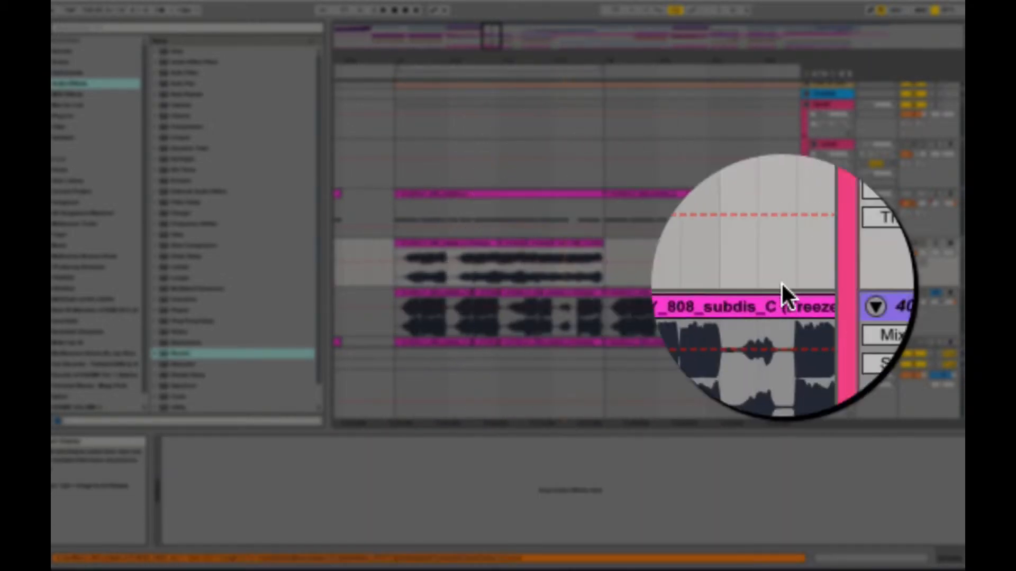
click(838, 290)
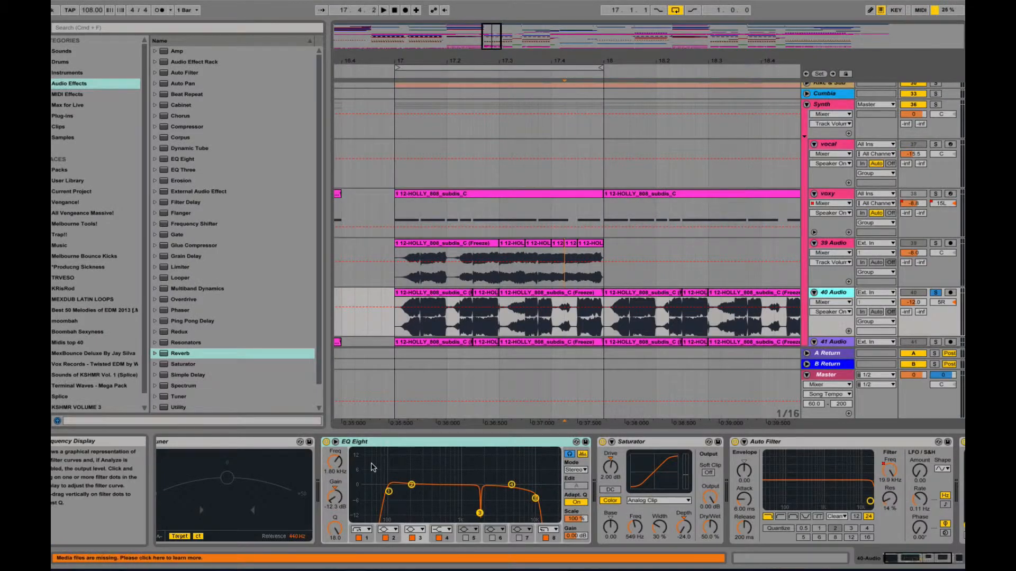
click(376, 442)
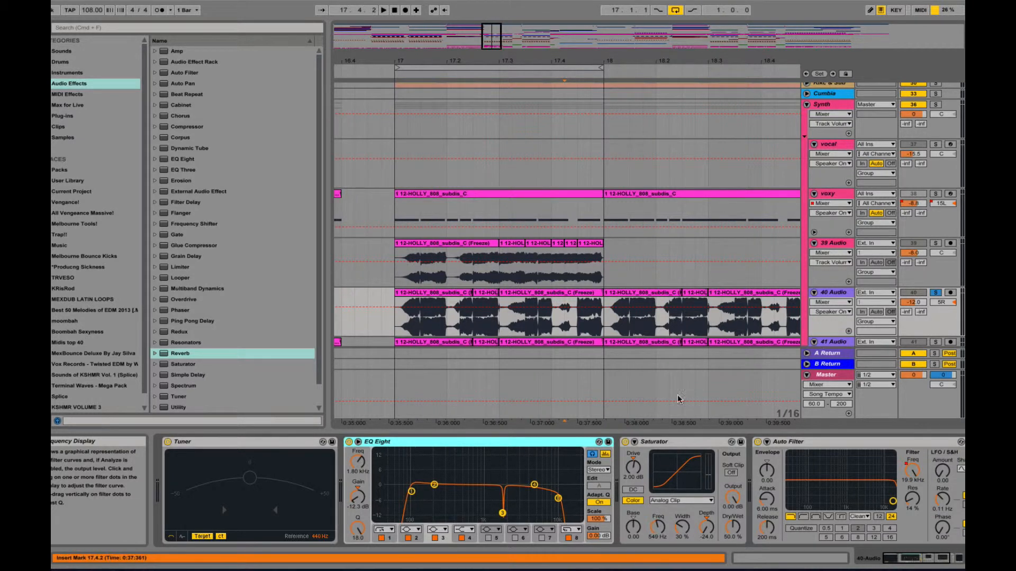
Examine the Saturator, Auto Filter and Kickstart on 40 Audio, and show the device chain of 41 Audio
scroll(528, 476, right, 5)
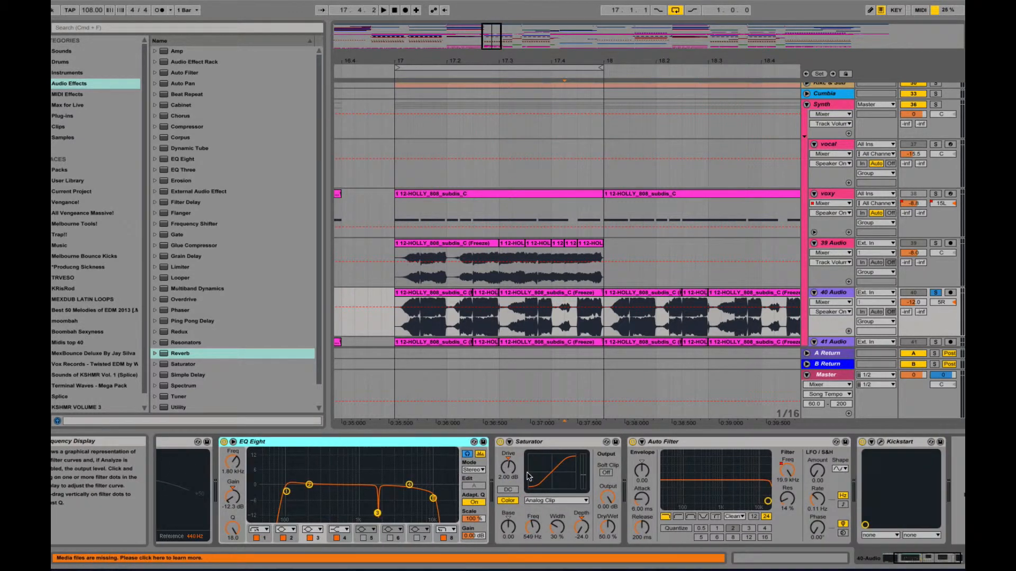
click(516, 443)
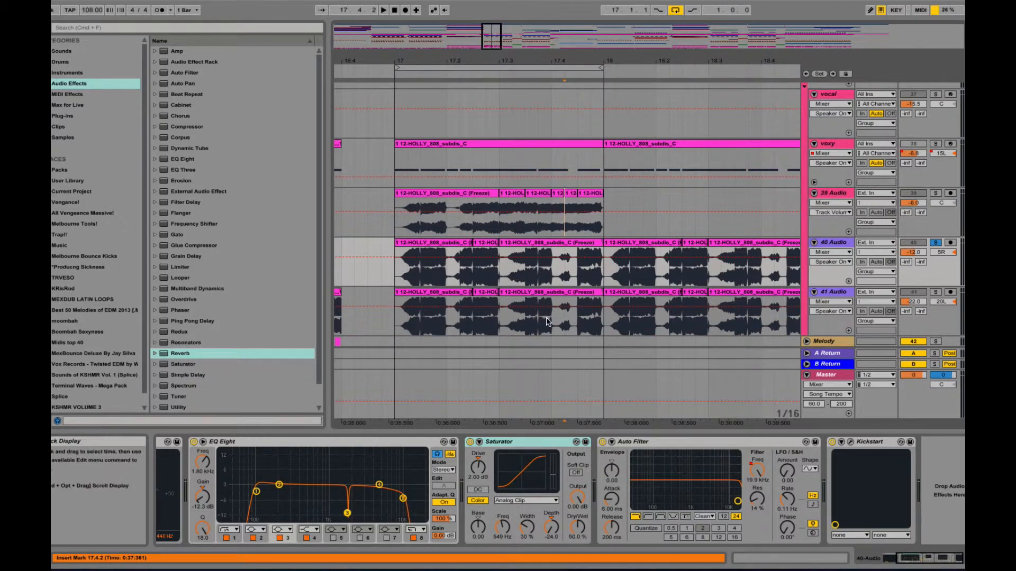
click(560, 321)
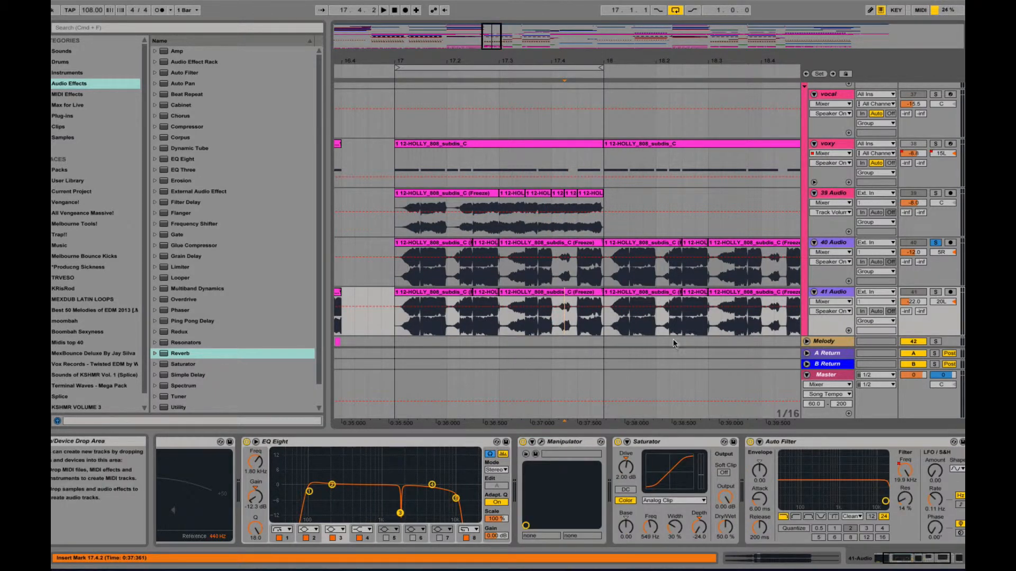
Solo 40 Audio and 41 Audio together and audition them from bar 17
click(935, 292)
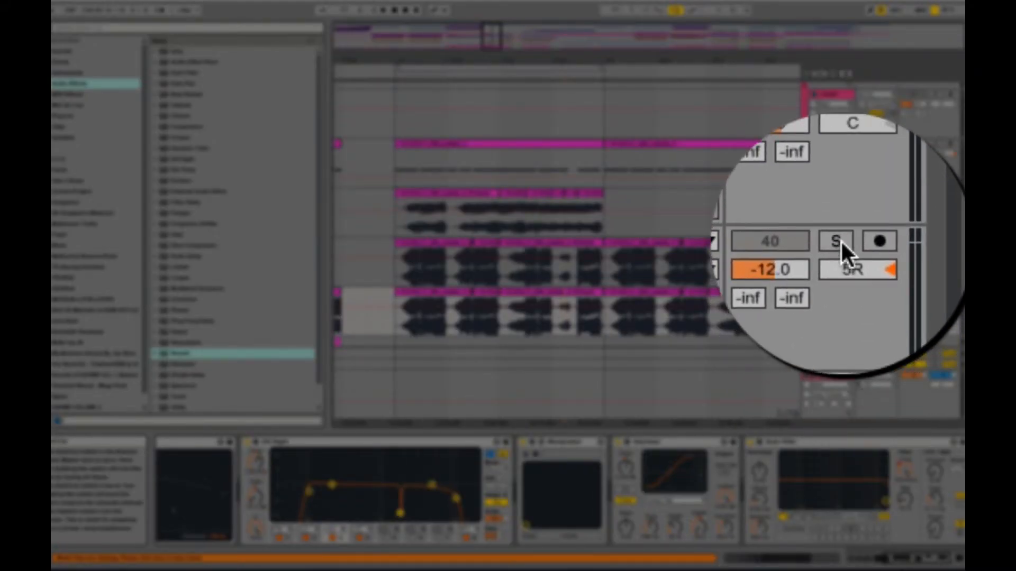
click(936, 245)
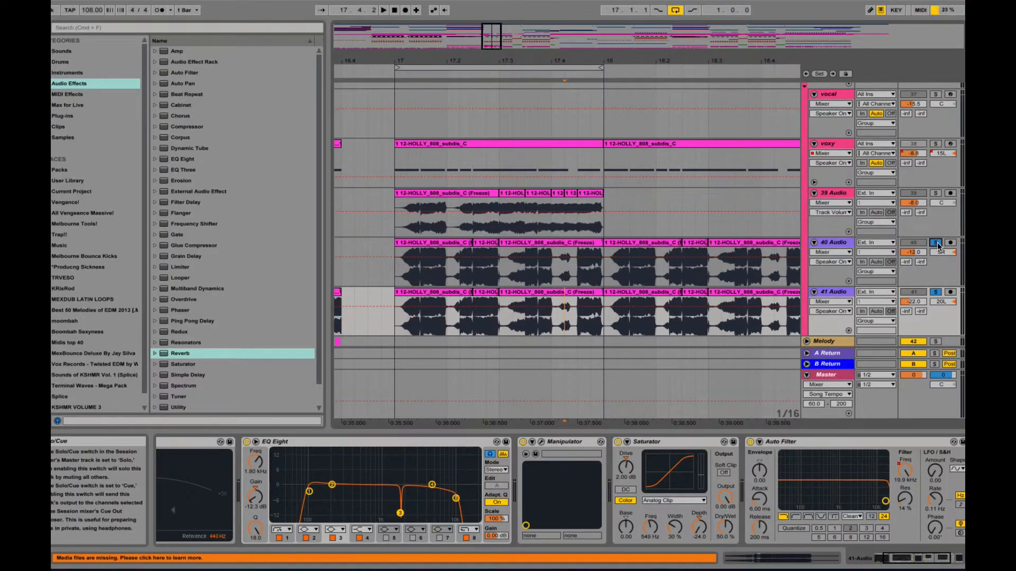
click(396, 271)
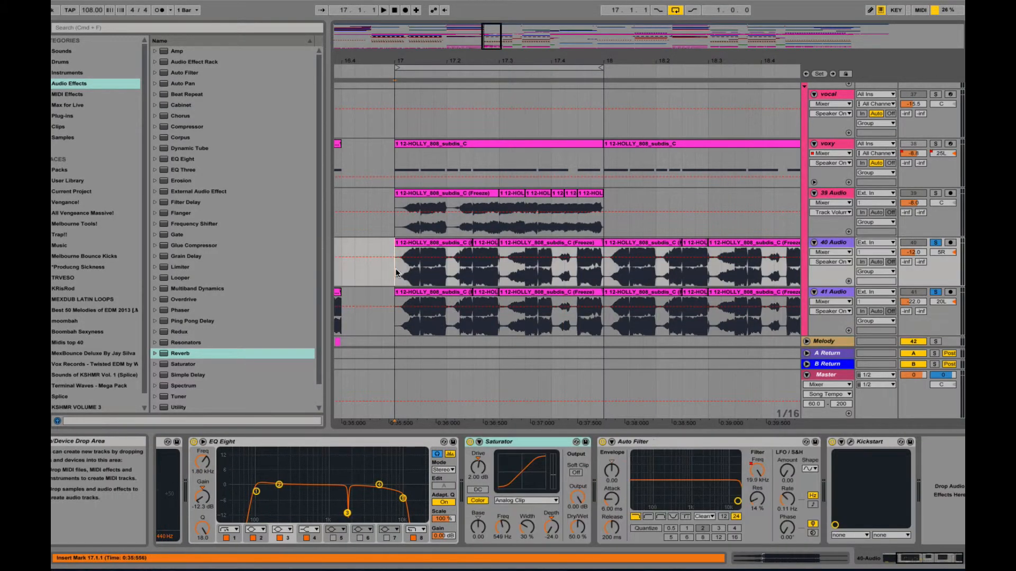
key(space)
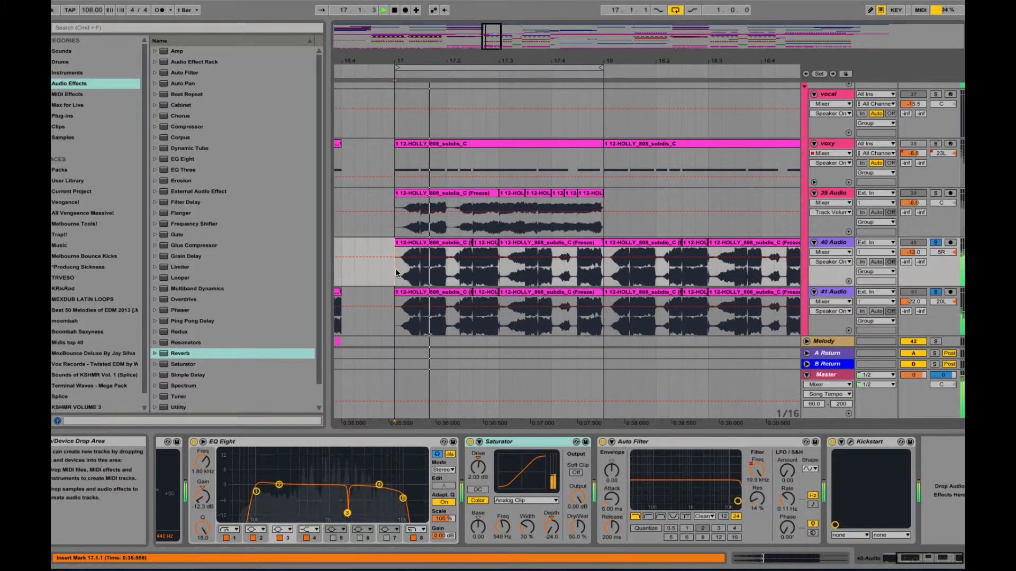
Compare playback with 41 Audio's solo off and on, and clear the solos on 40 Audio and 41 Audio
click(935, 293)
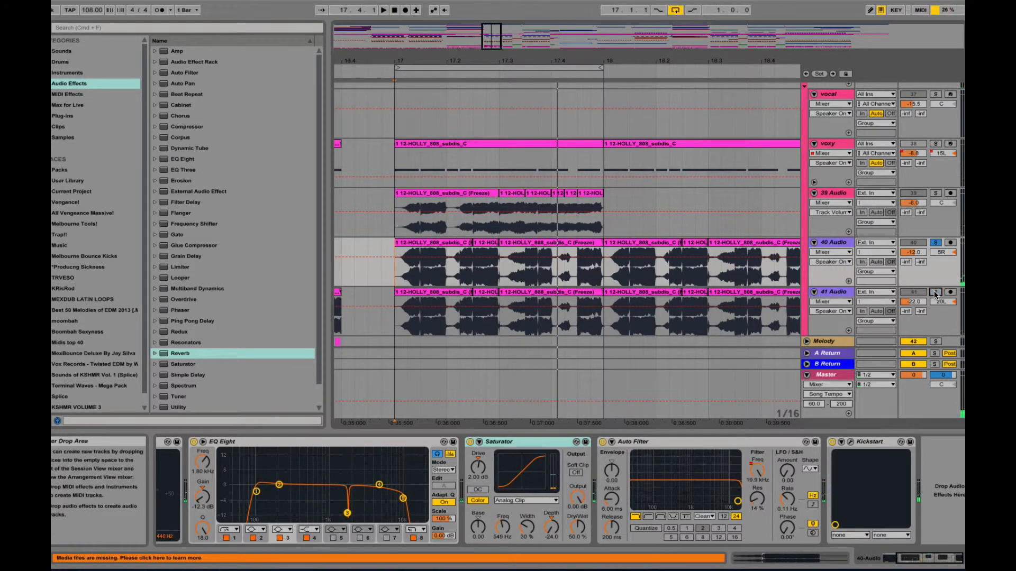
key(space)
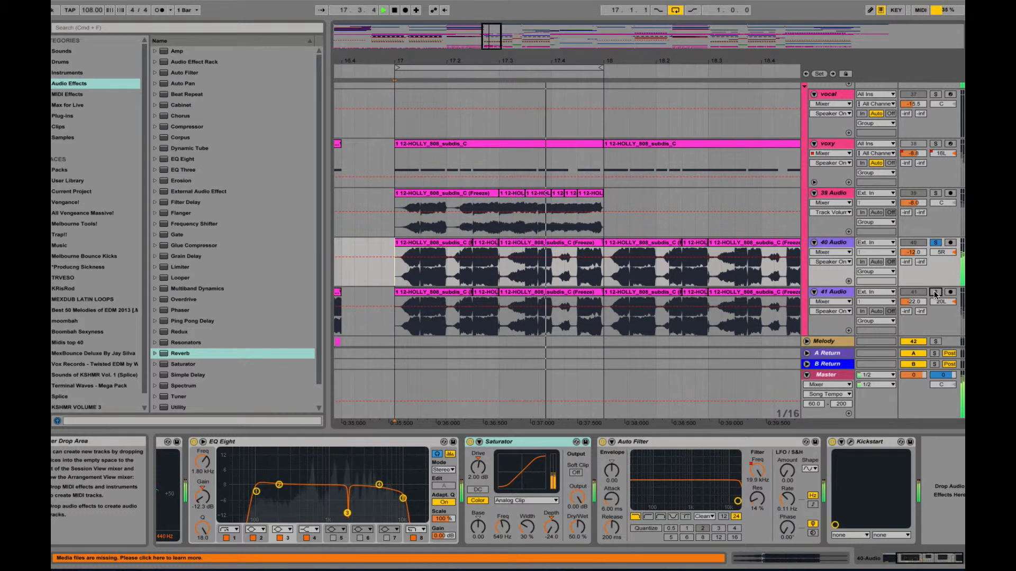
key(space)
click(935, 293)
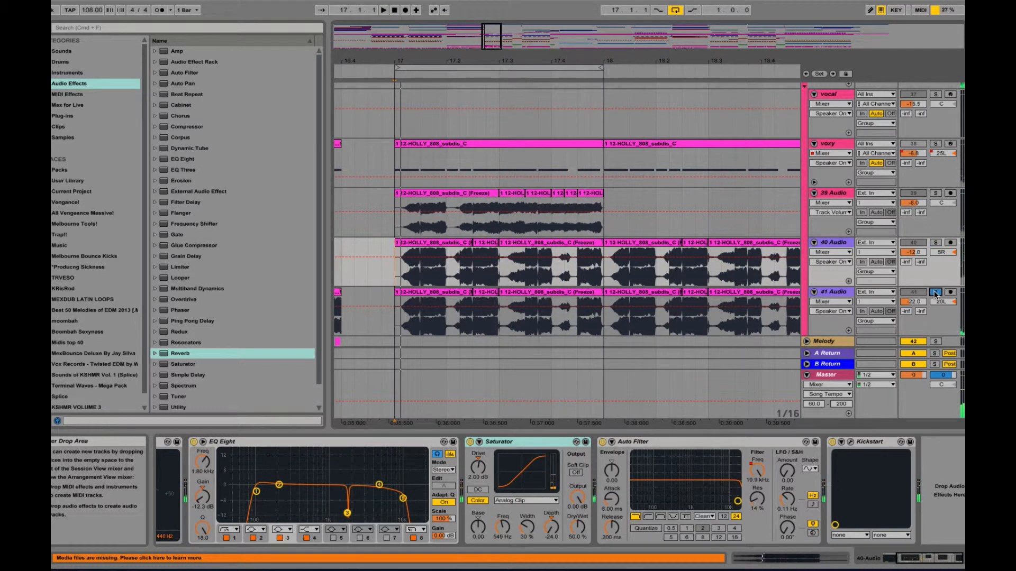
click(935, 294)
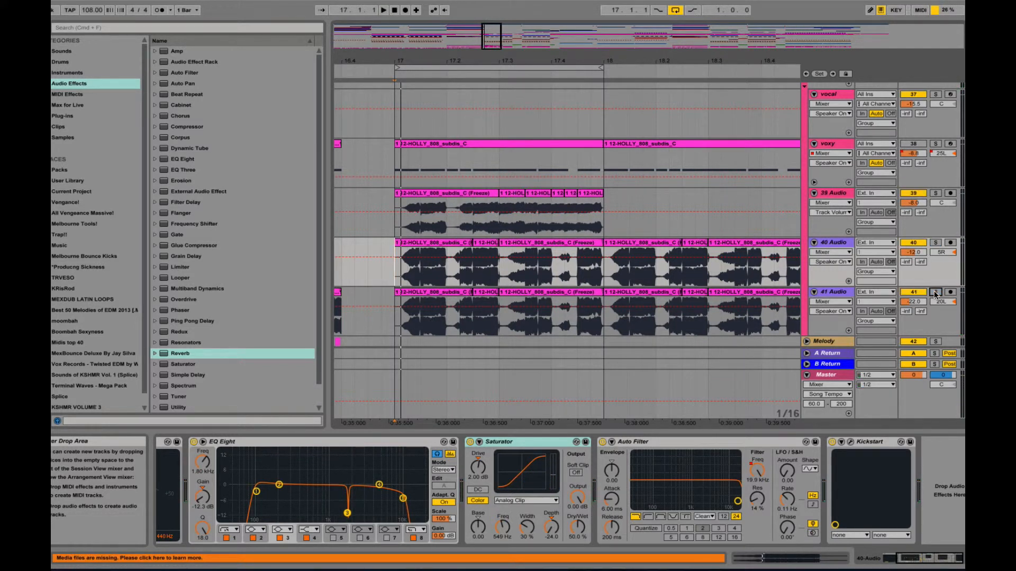